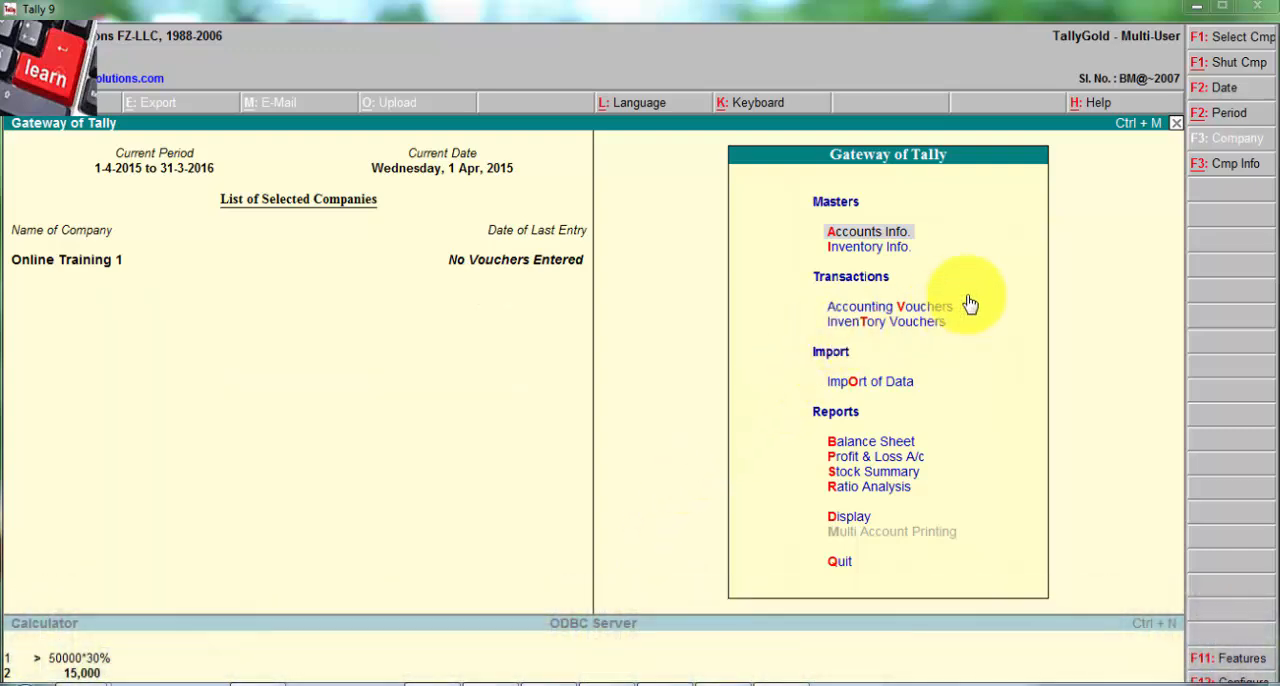
Step: Turn on Maintain Multiple Godowns in the company's inventory features and save the settings
click(862, 252)
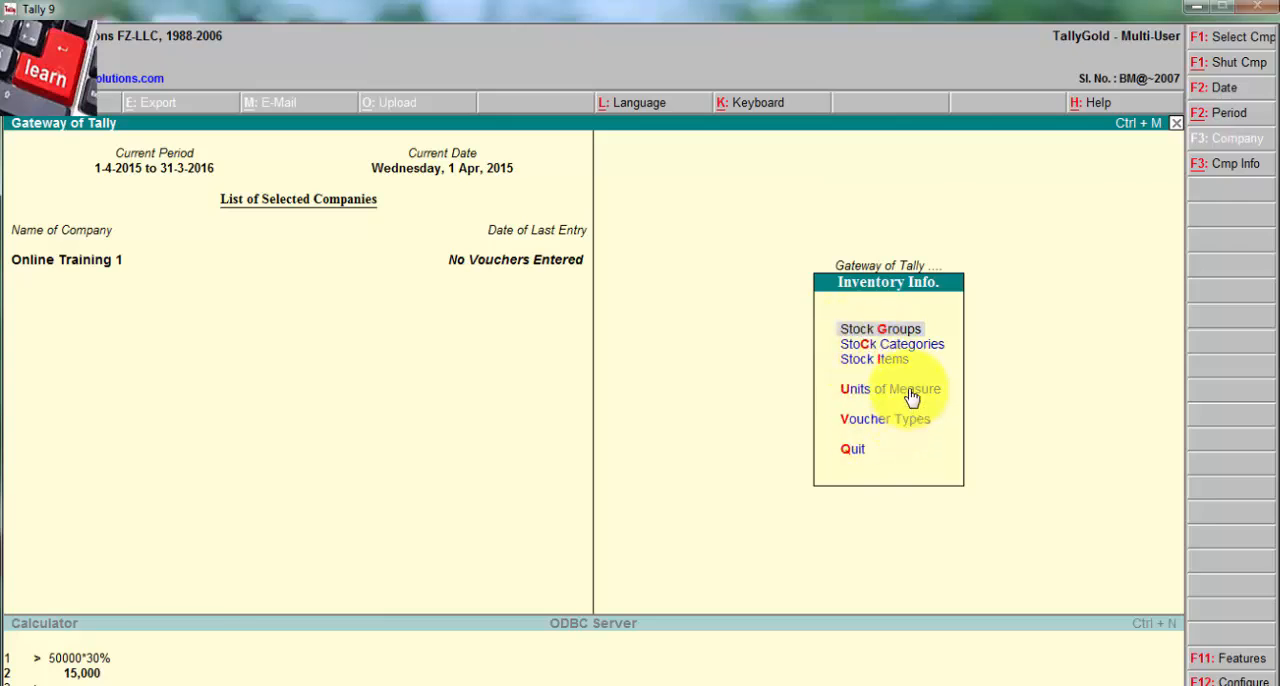
key(F11)
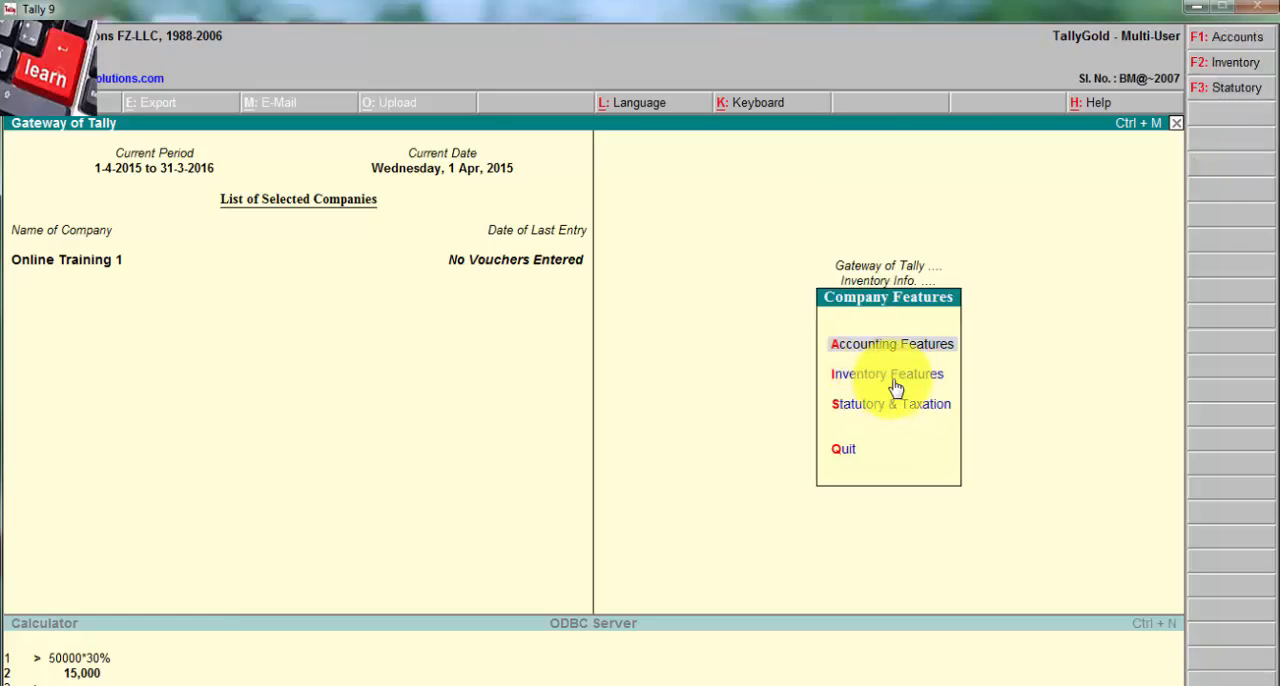
click(908, 380)
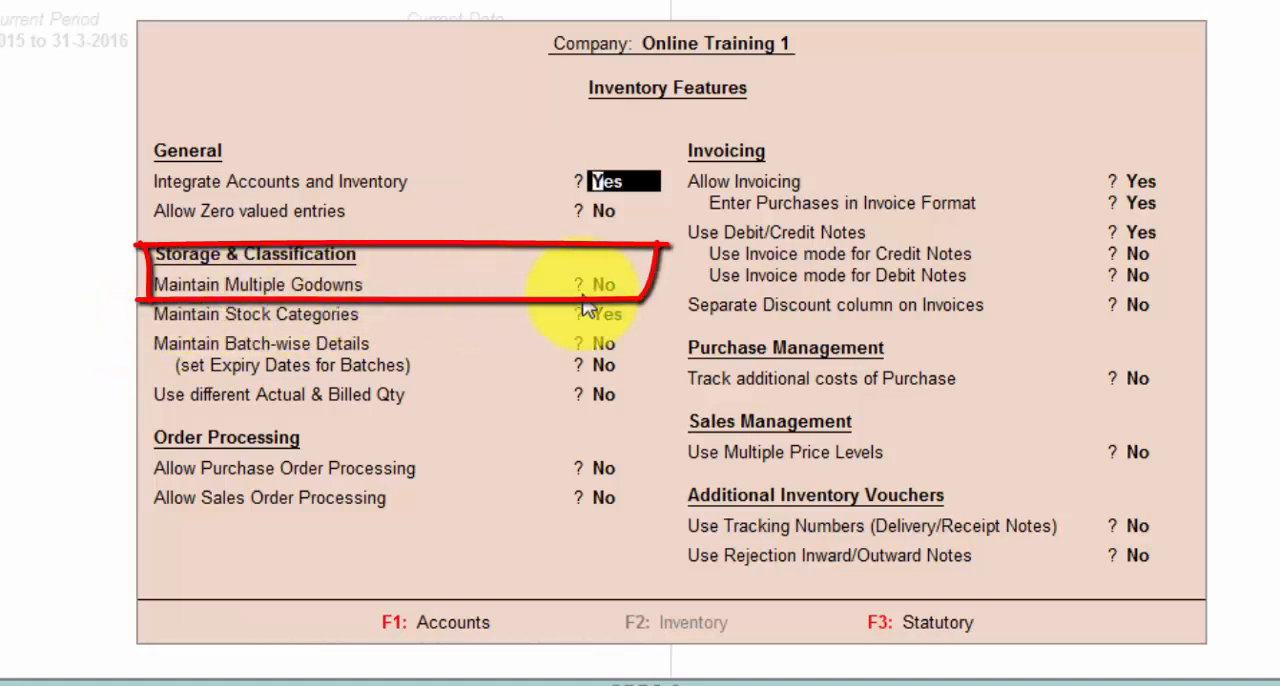
key(Return)
key(Return)
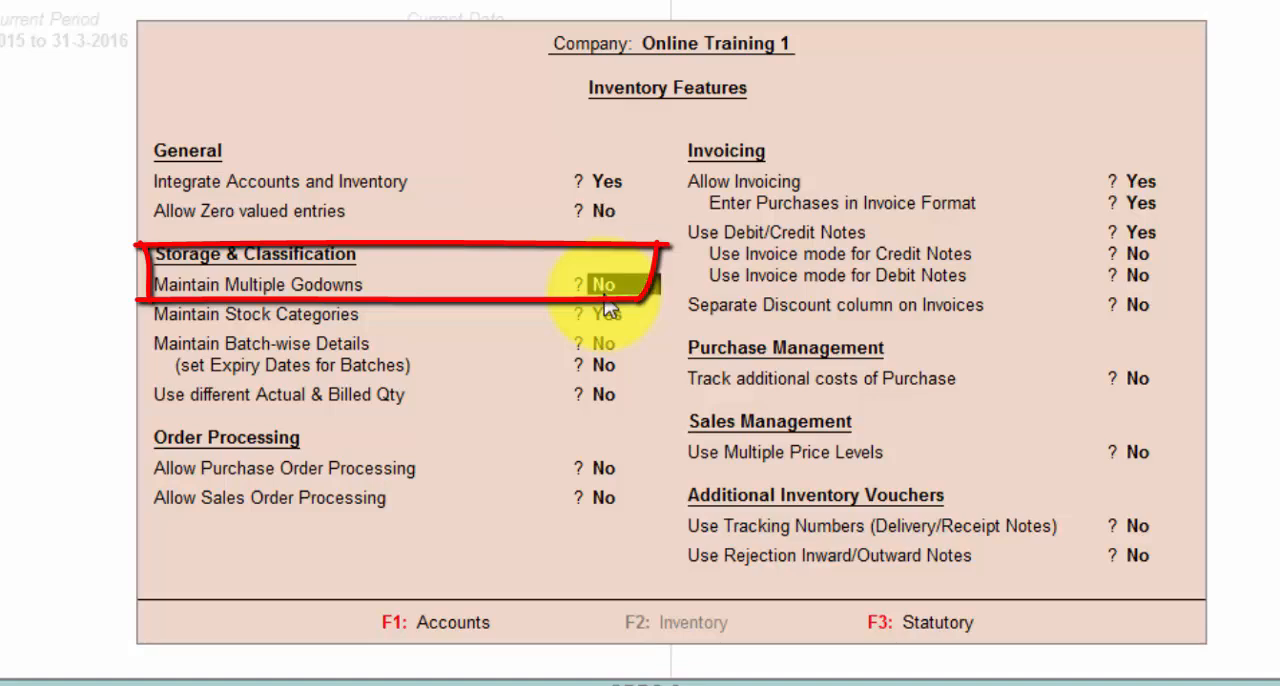
key(Return)
key(Up)
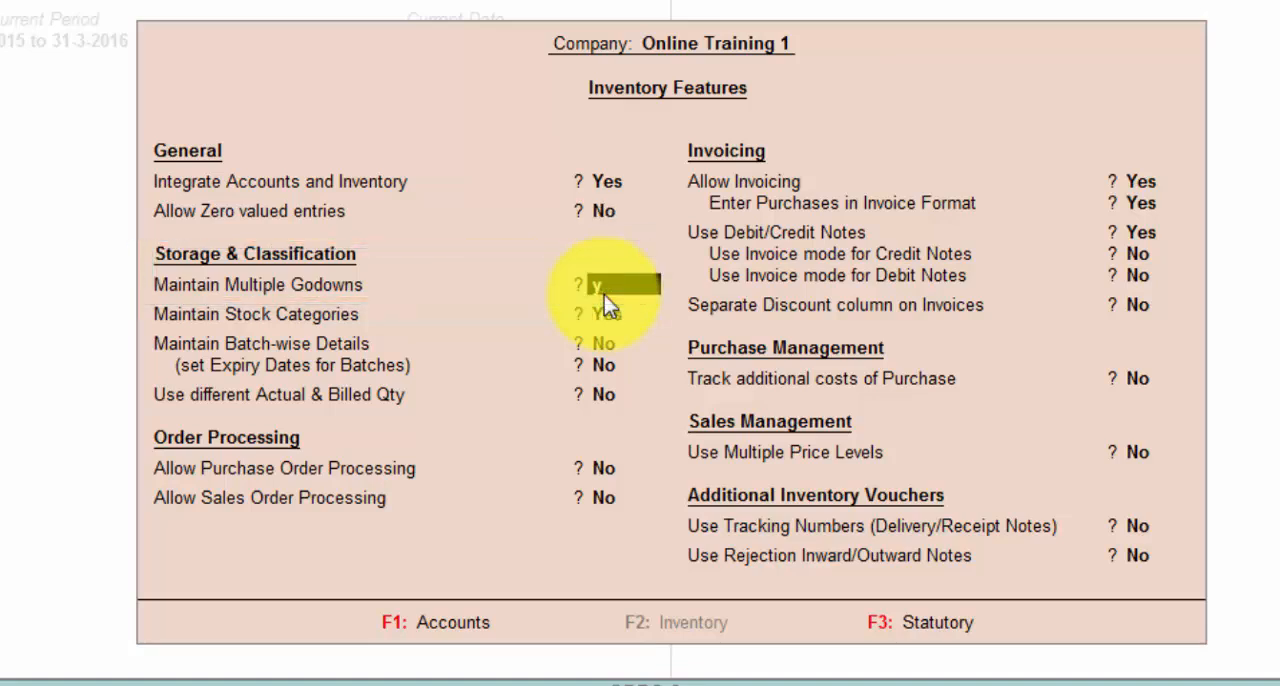
key(Return)
key(ctrl+a)
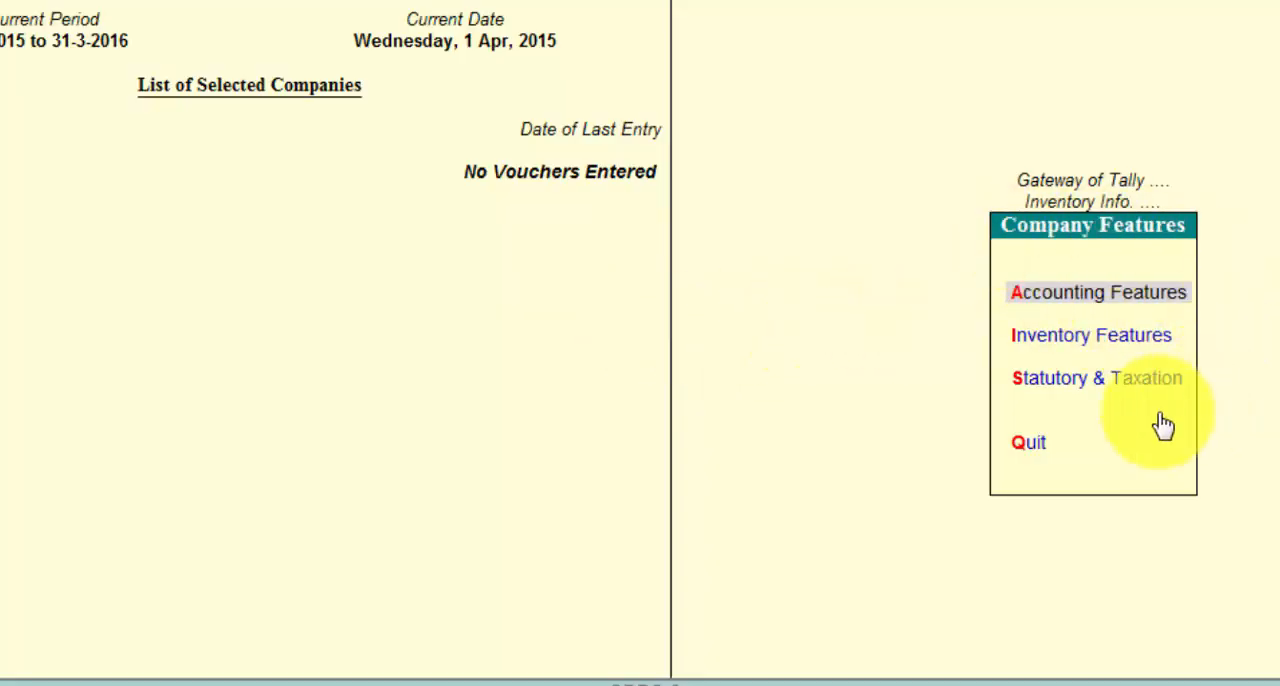
key(Escape)
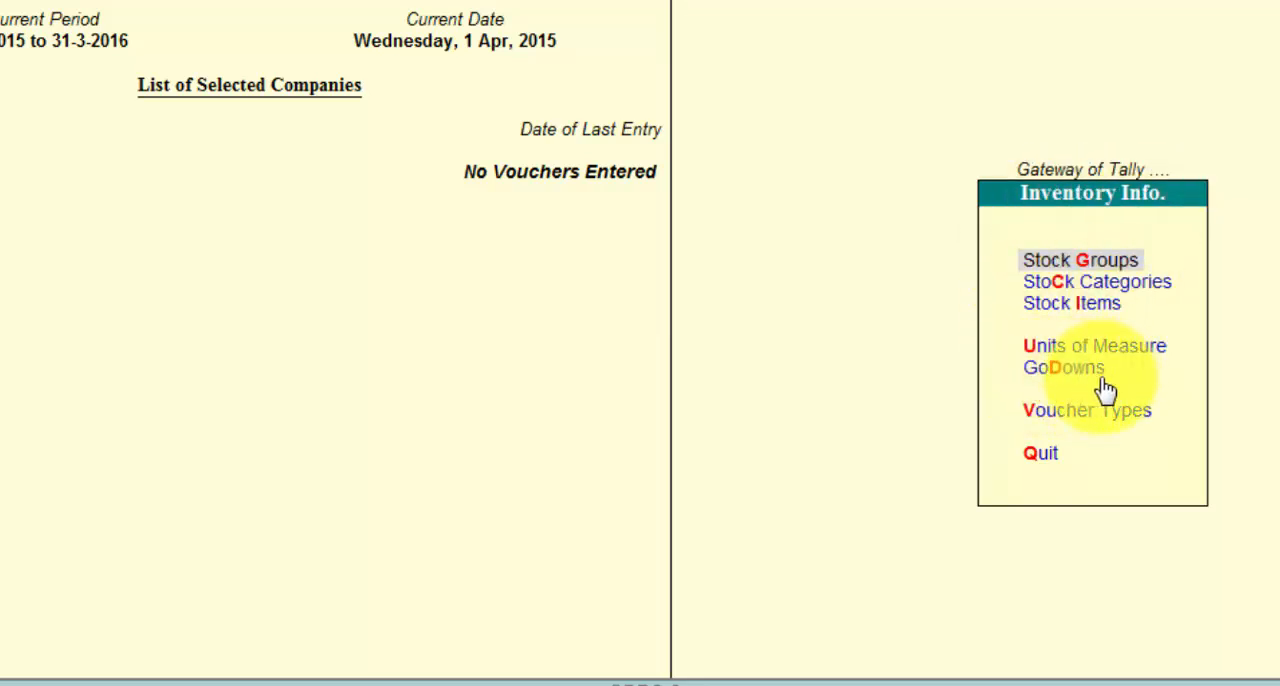
Step: Create a single godown named Hyderabad under Primary
click(1057, 376)
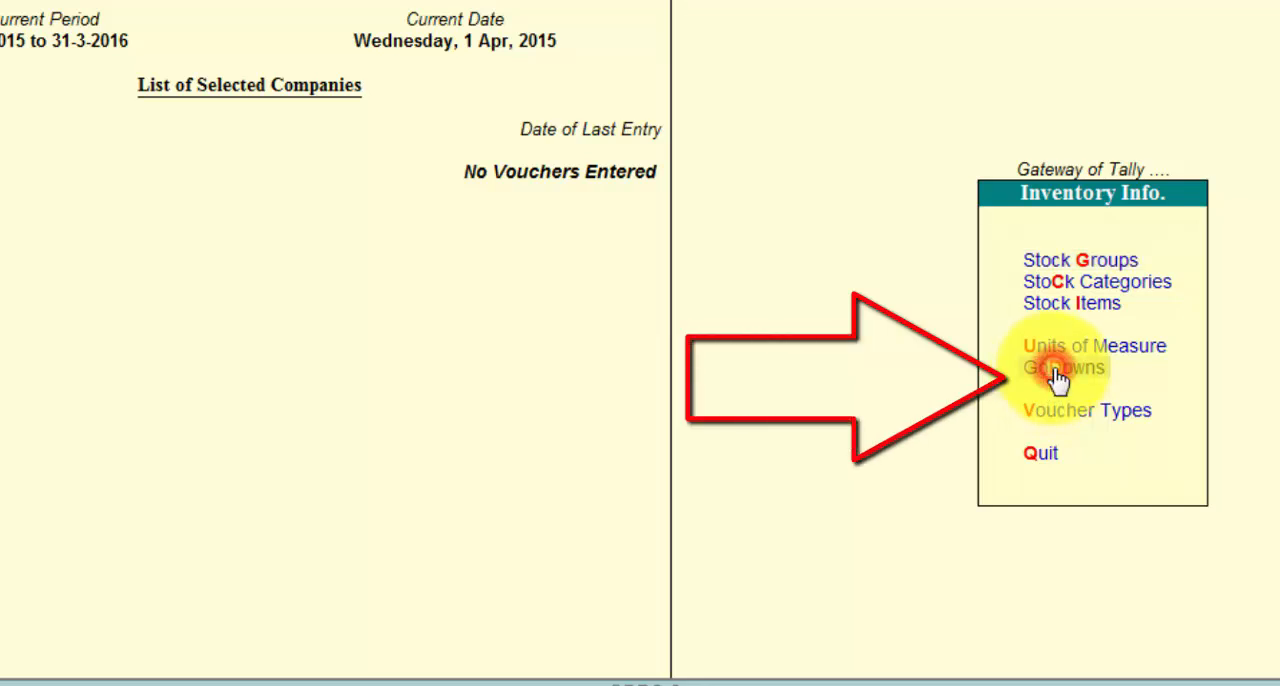
click(1057, 376)
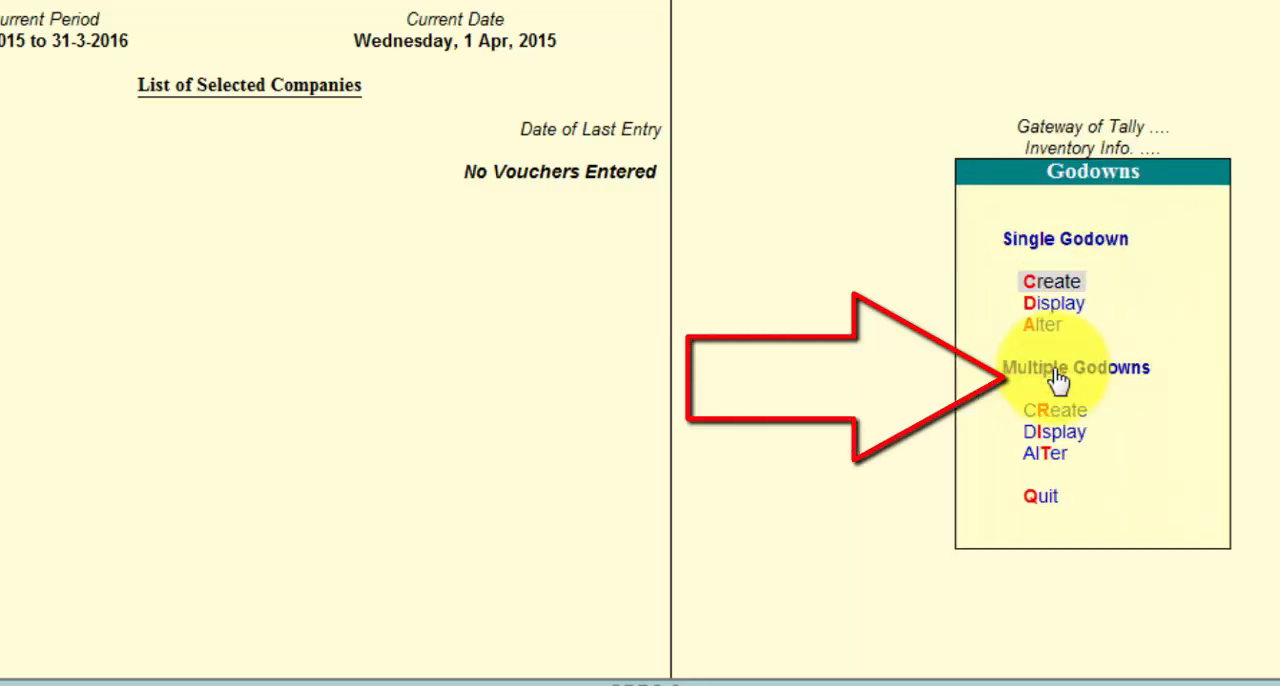
click(1060, 281)
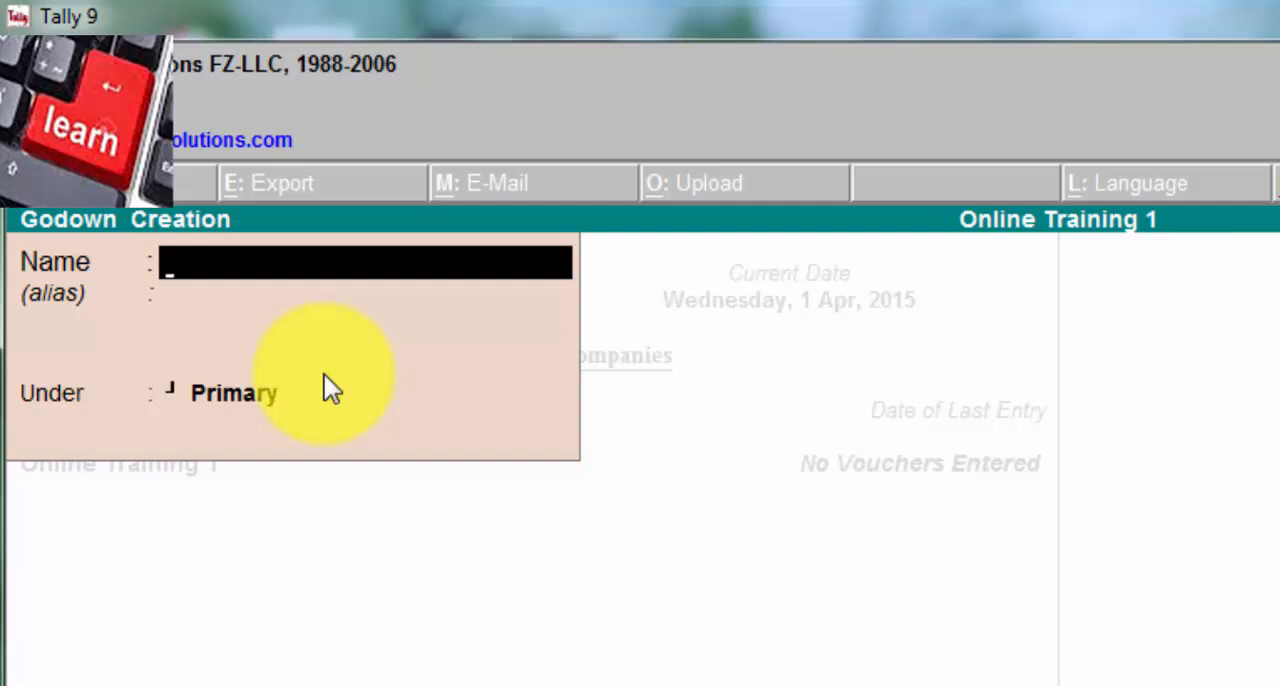
text(Hyd)
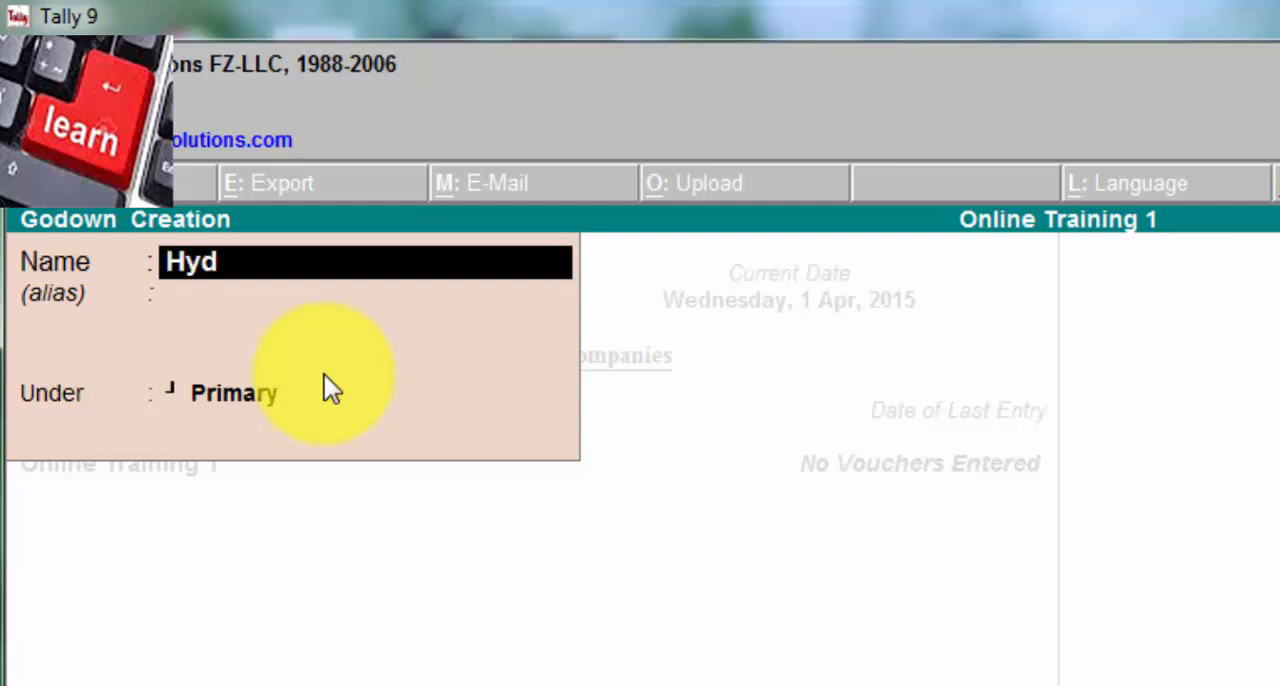
text(erabad)
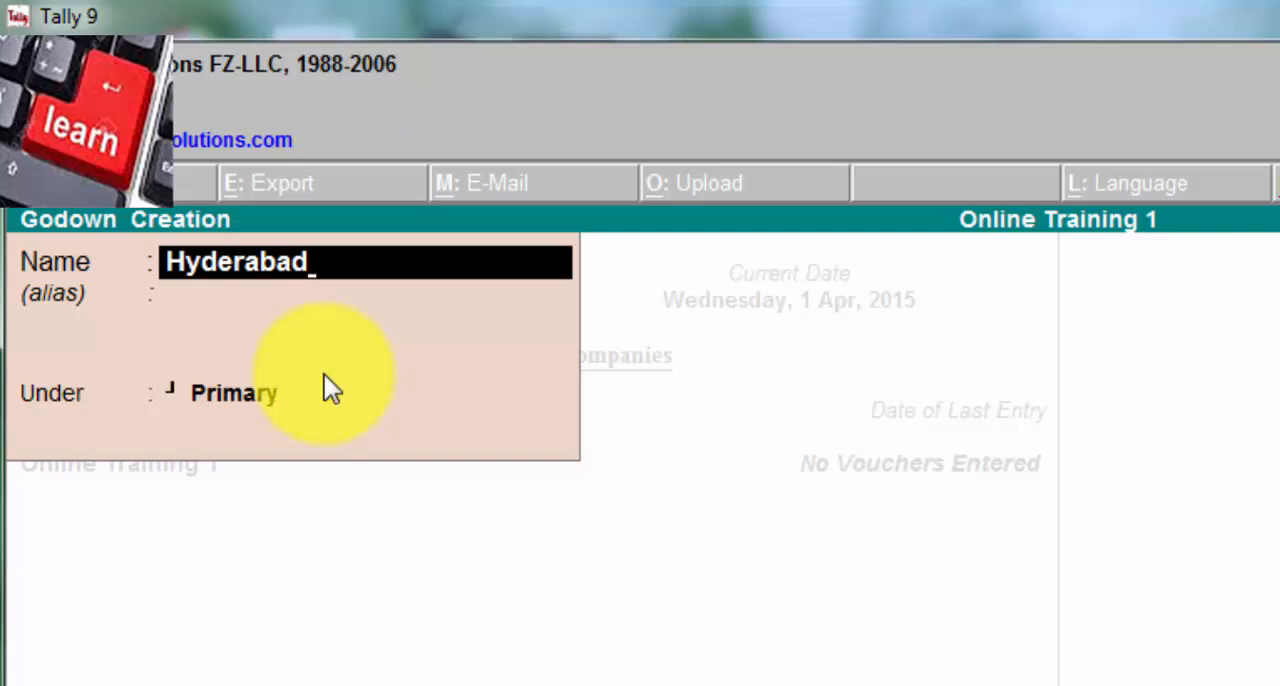
key(Return)
key(Return)
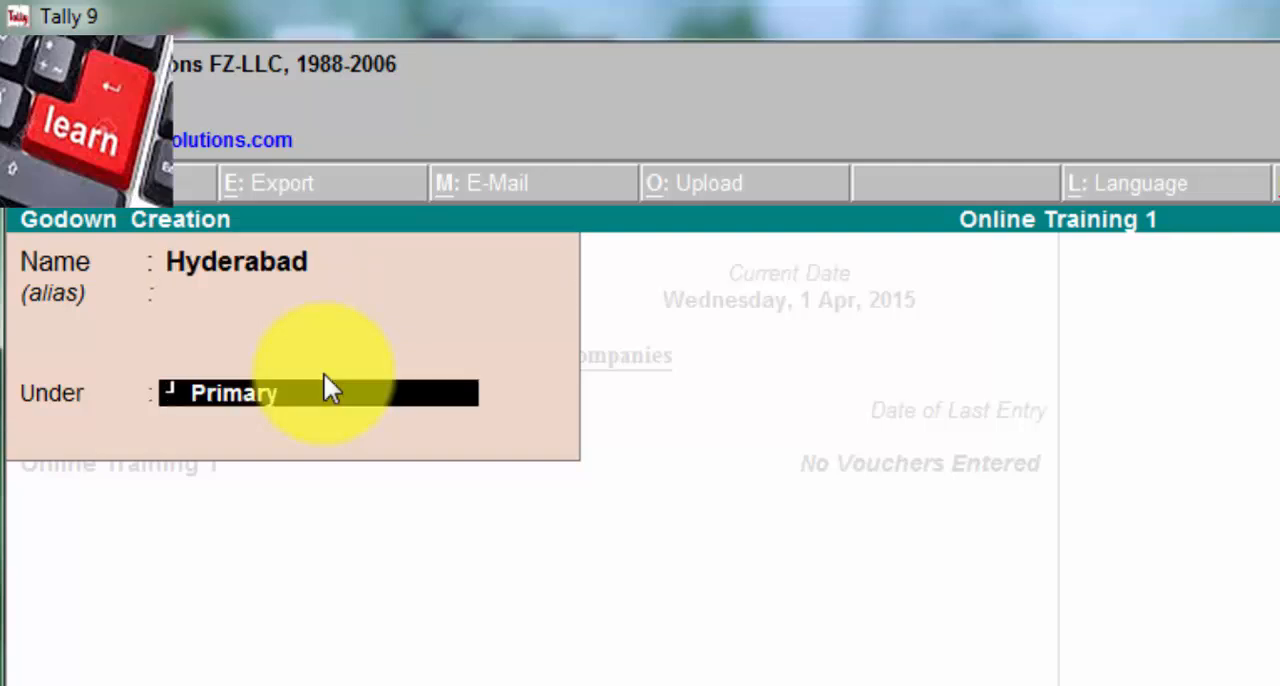
key(BackSpace)
key(BackSpace)
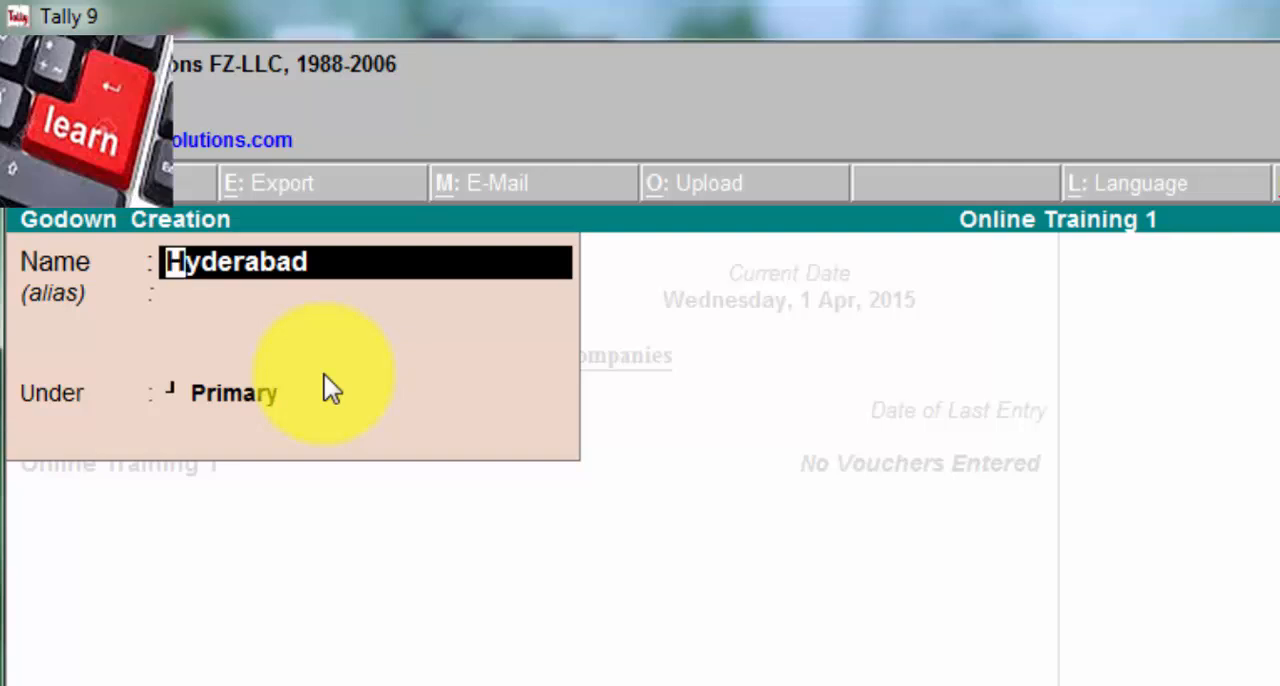
key(Return)
key(Return)
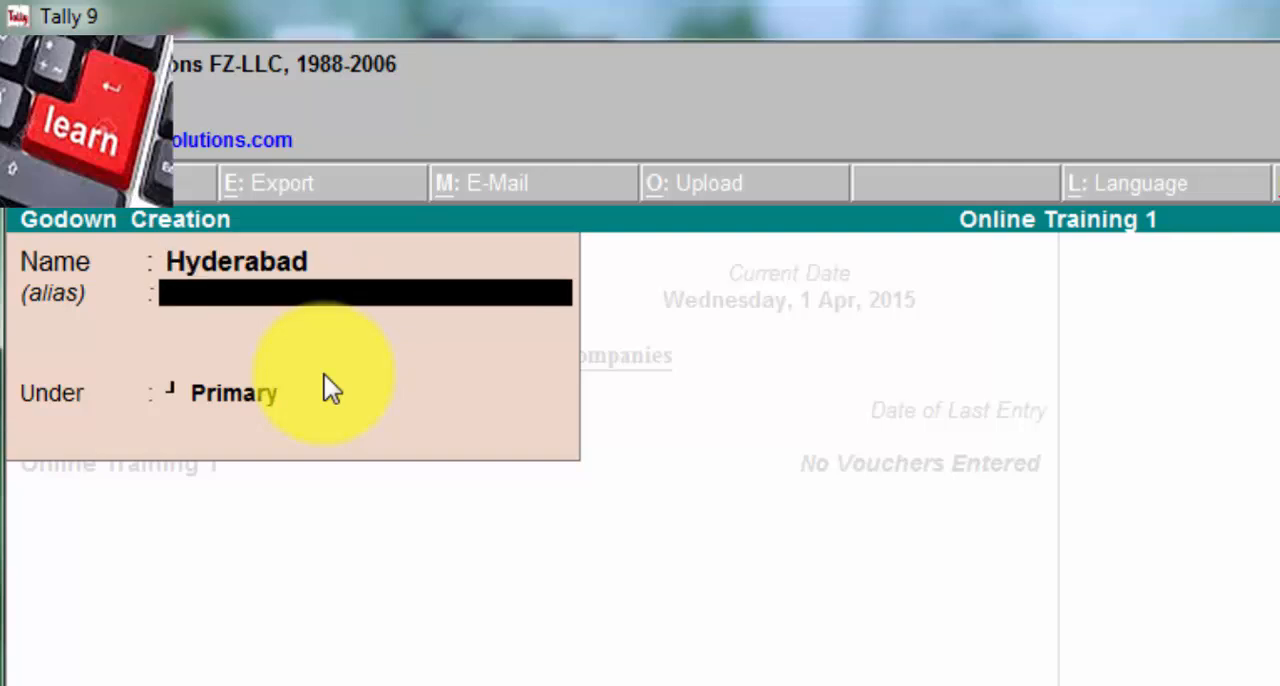
key(Return)
key(Return)
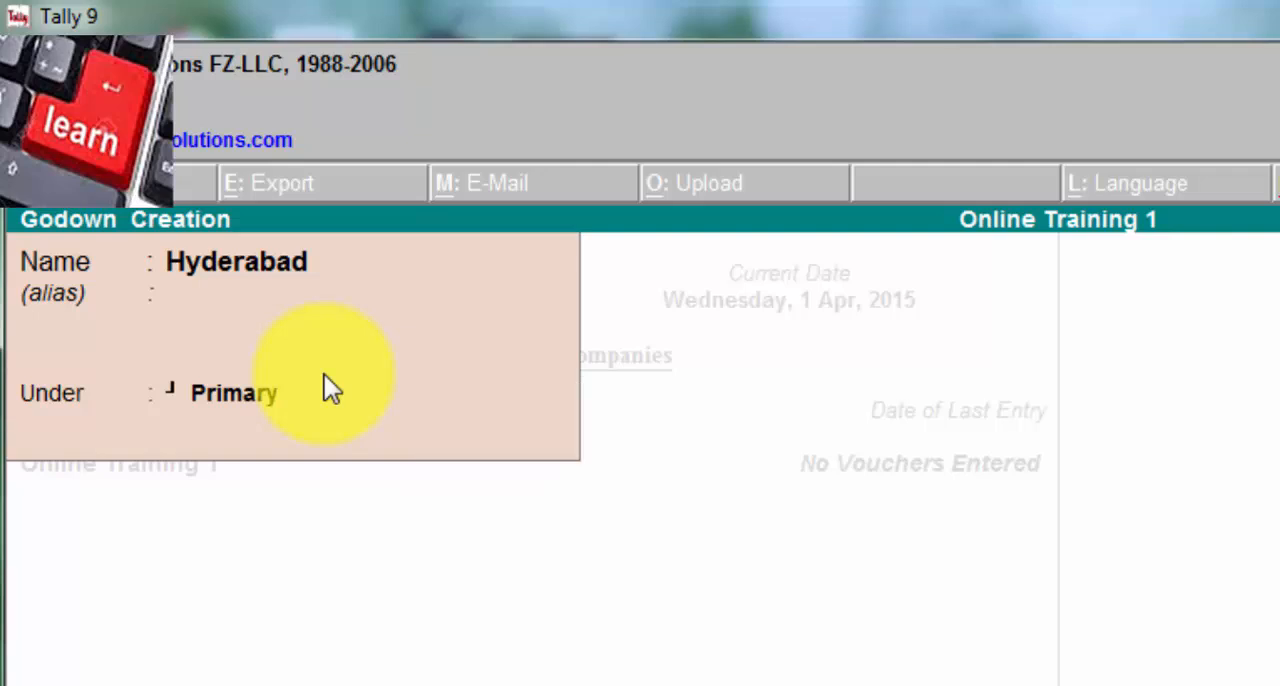
Step: Create another godown named Visakhapatnam under Primary and check the list of godowns
text(V)
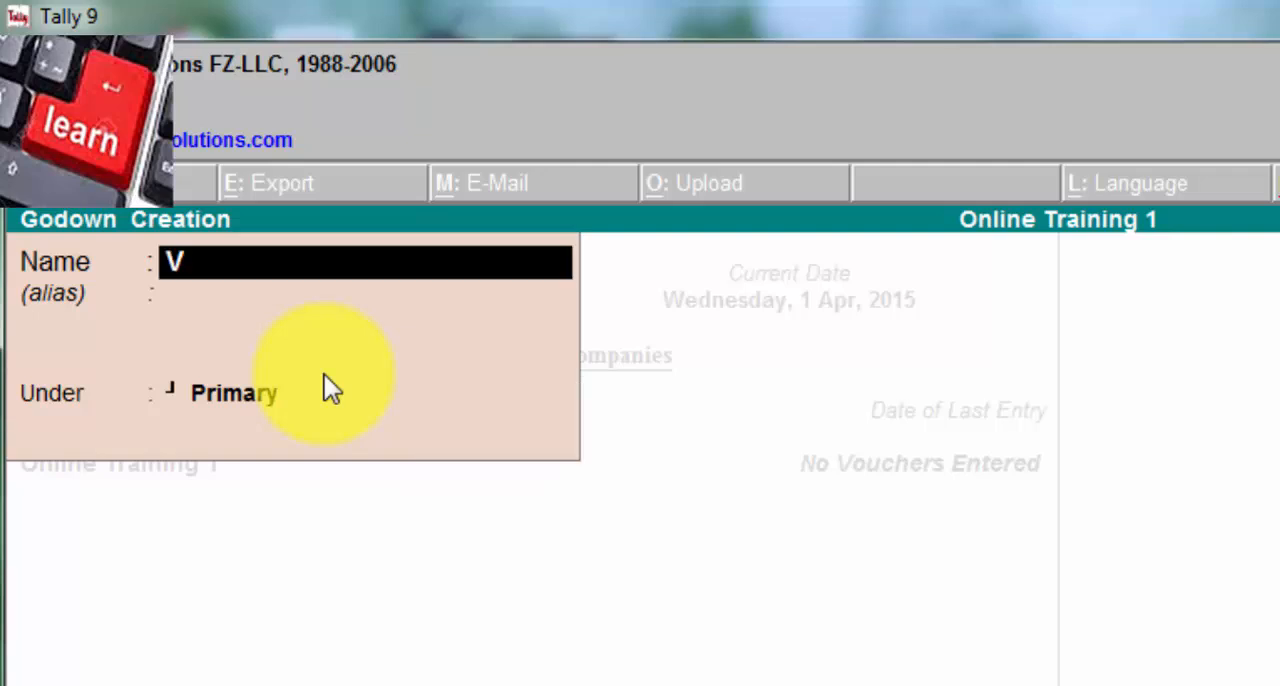
text(isakhapatnam)
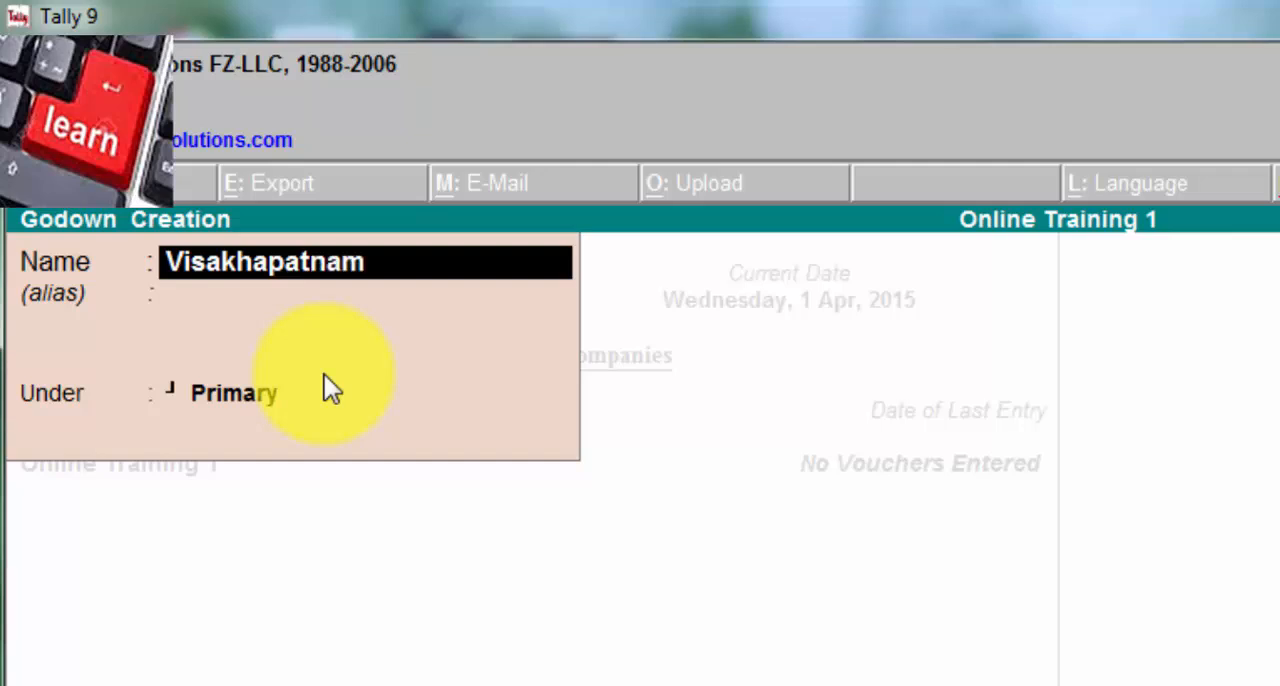
key(Return)
key(Return)
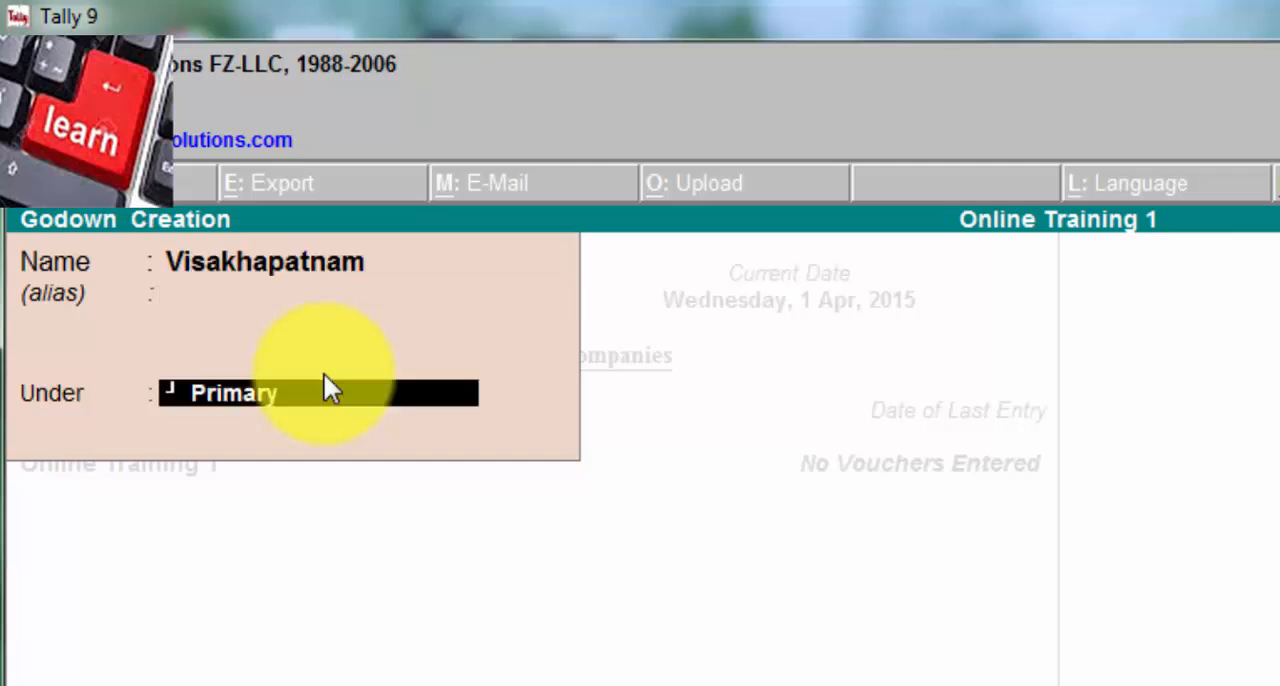
key(Return)
key(Return)
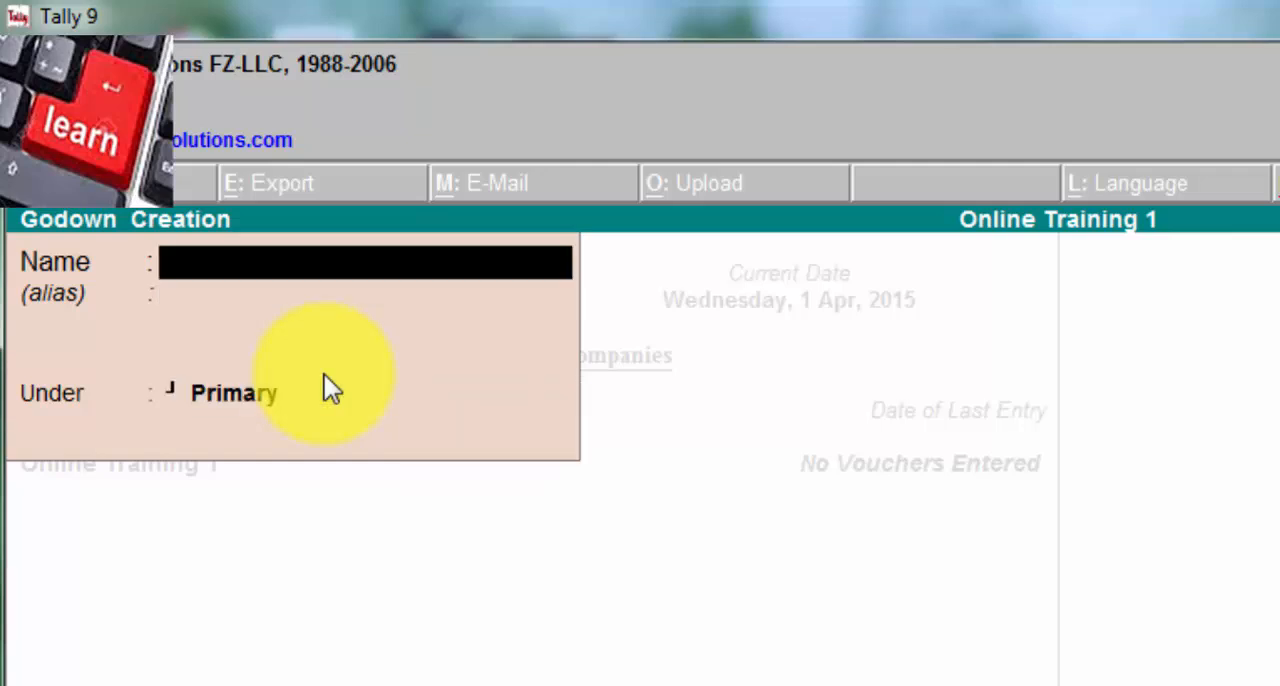
key(Escape)
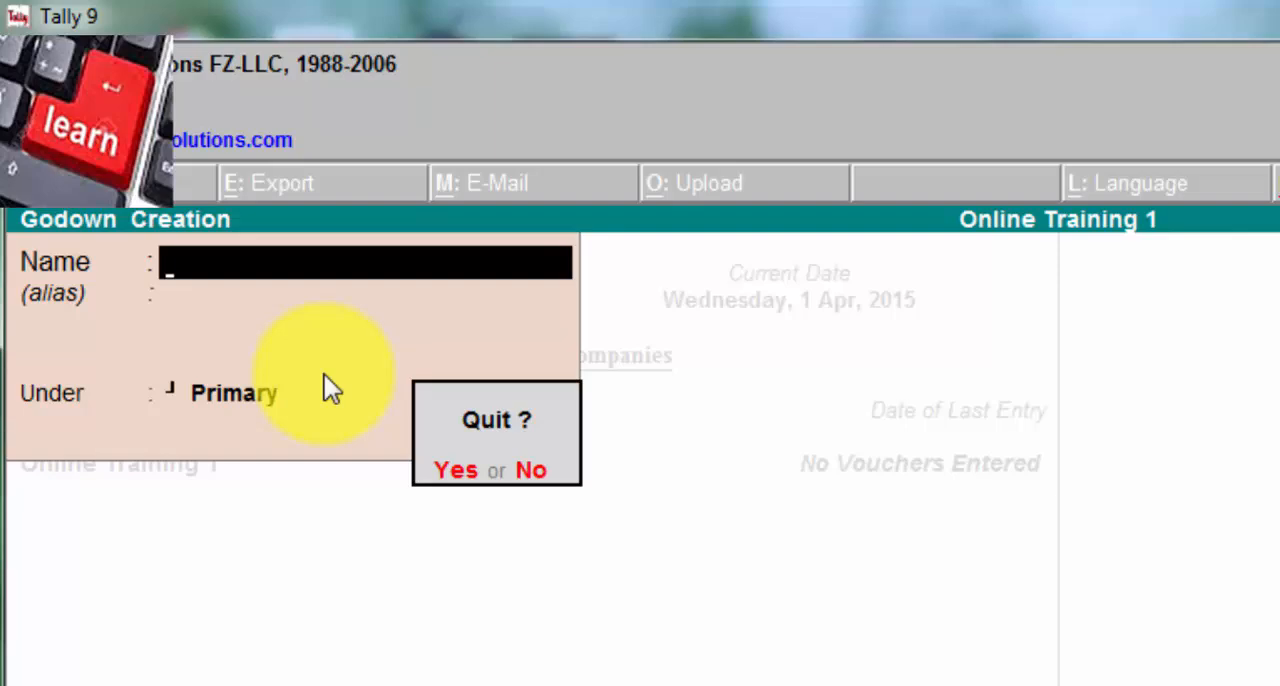
key(Return)
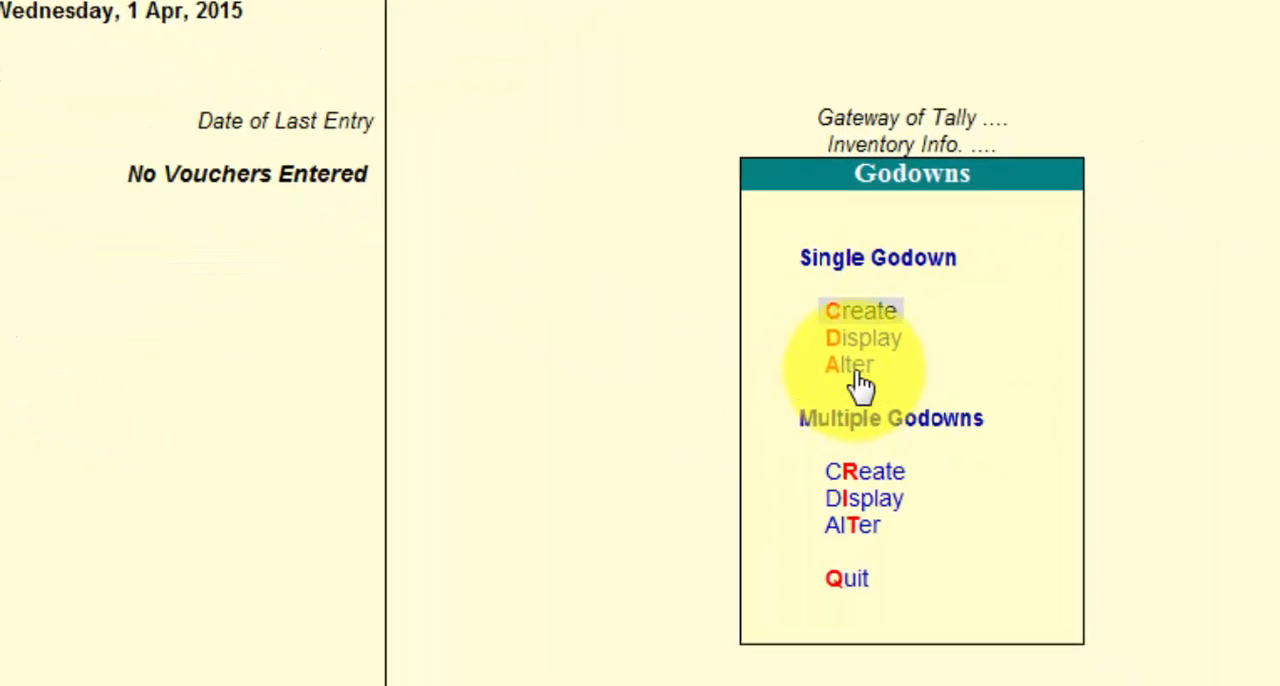
click(751, 293)
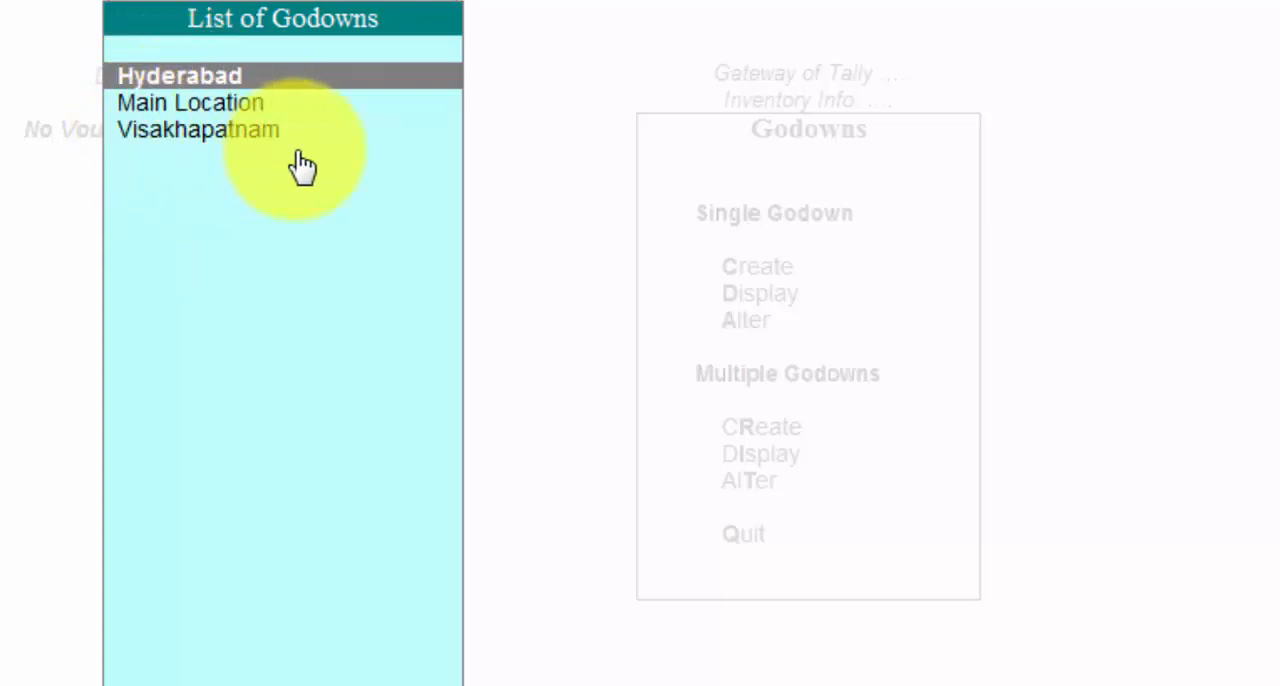
key(Escape)
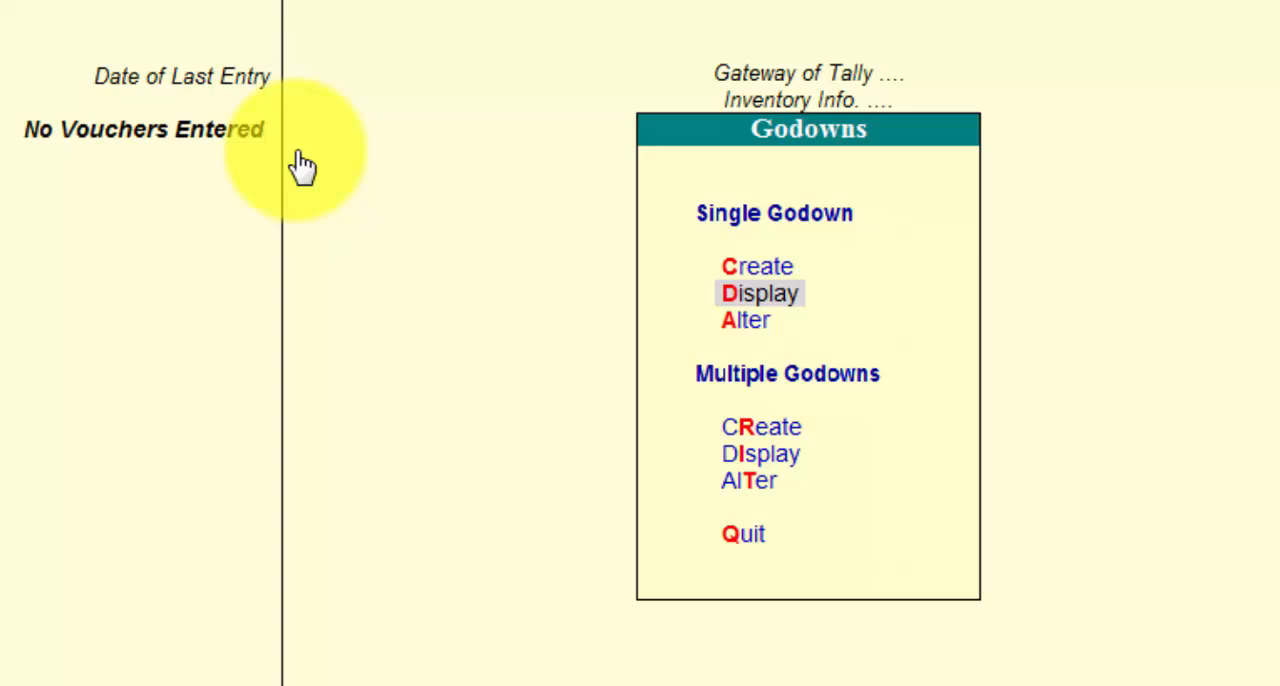
key(Escape)
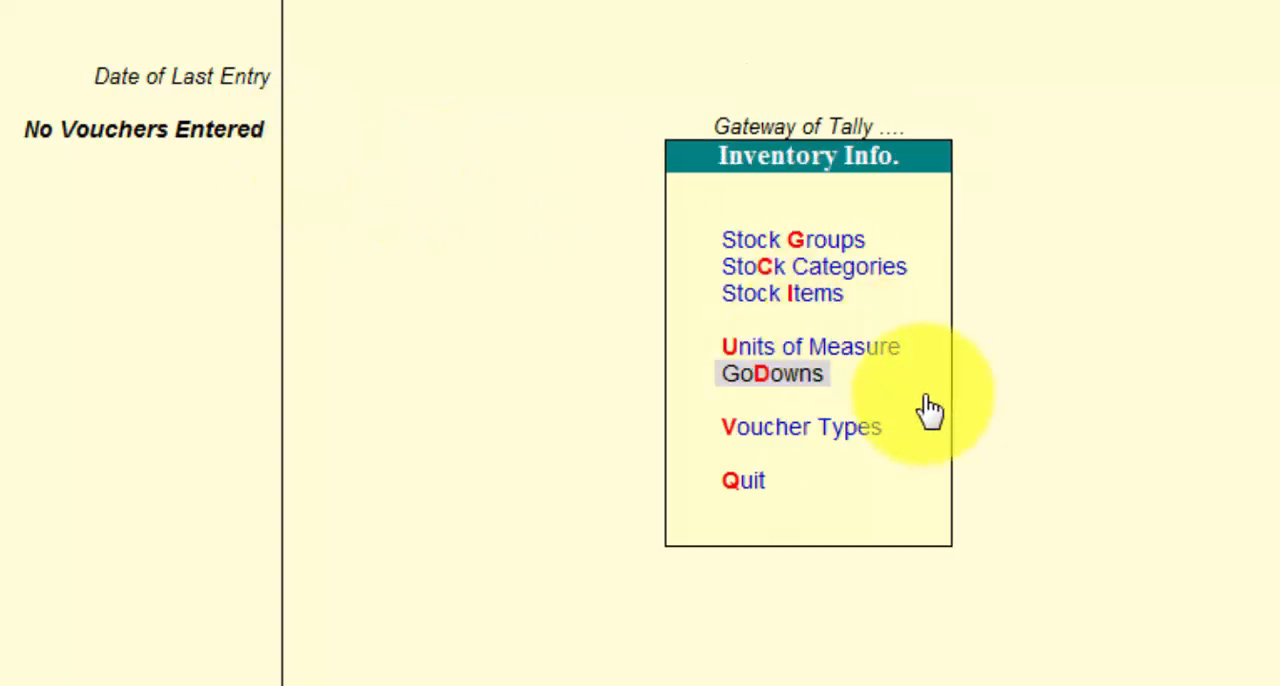
Step: Start a purchase voucher with a blank reference, Cash as the party's account and the default supplier details
key(Escape)
click(778, 228)
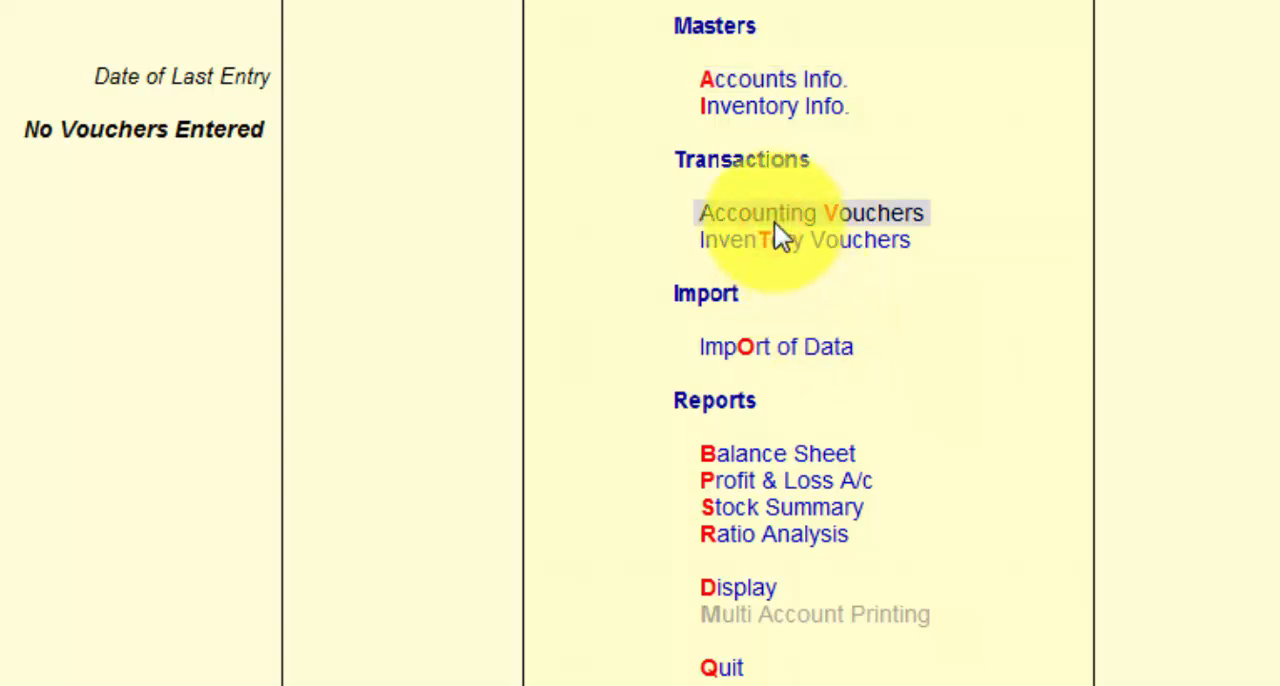
click(776, 226)
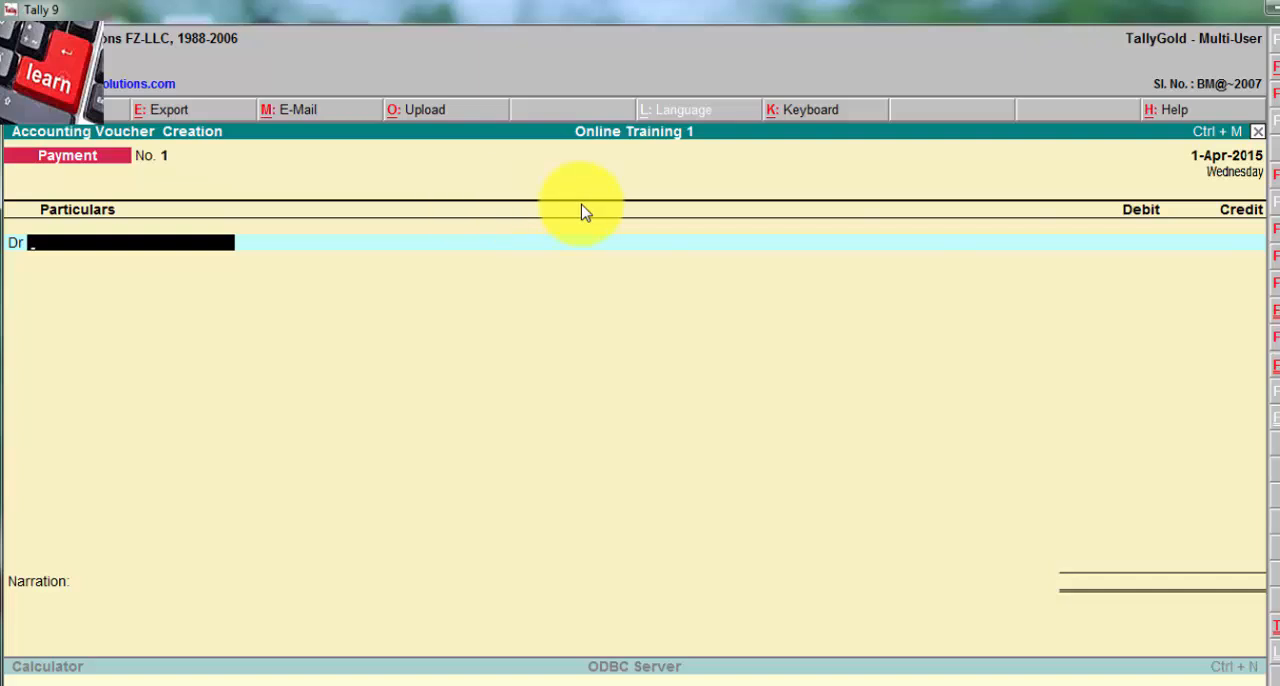
click(1272, 330)
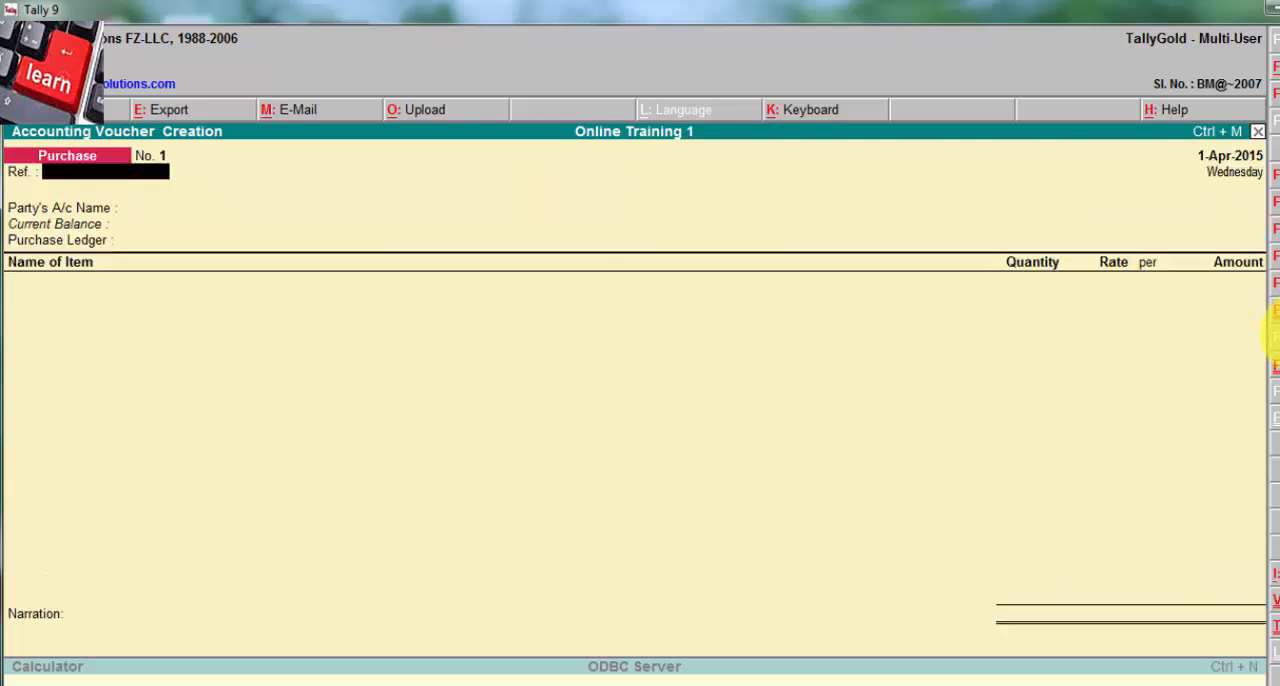
key(Return)
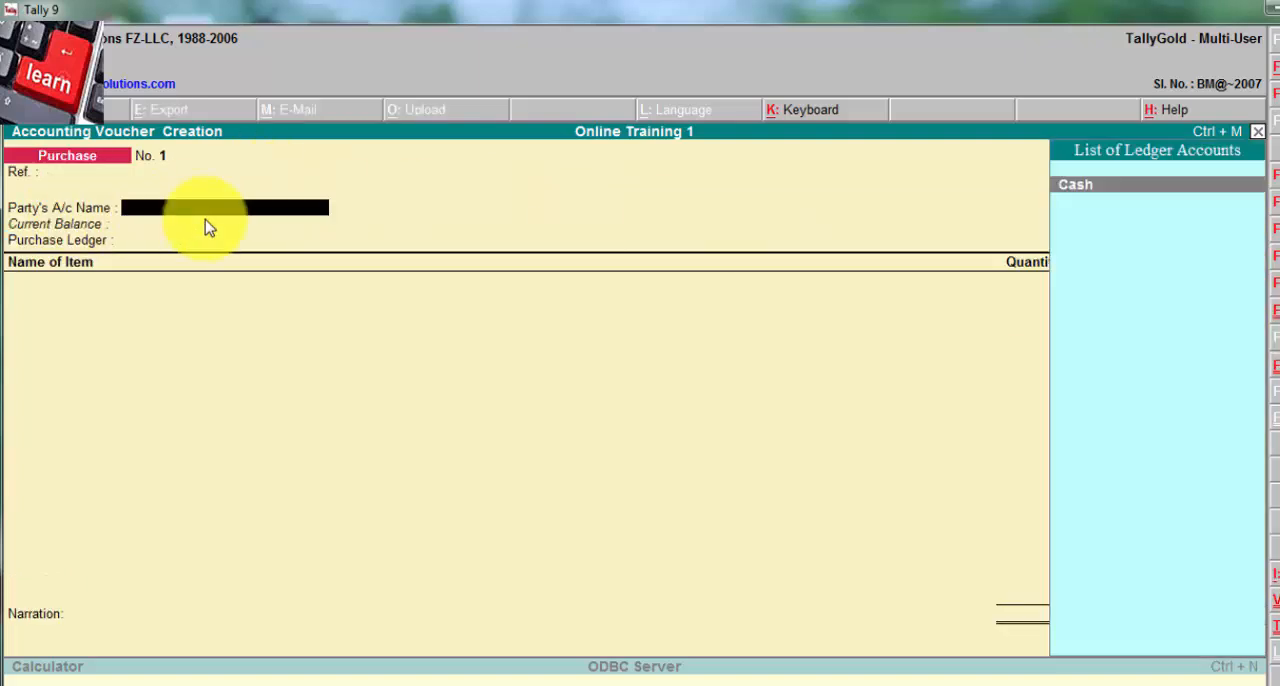
key(Return)
key(Return)
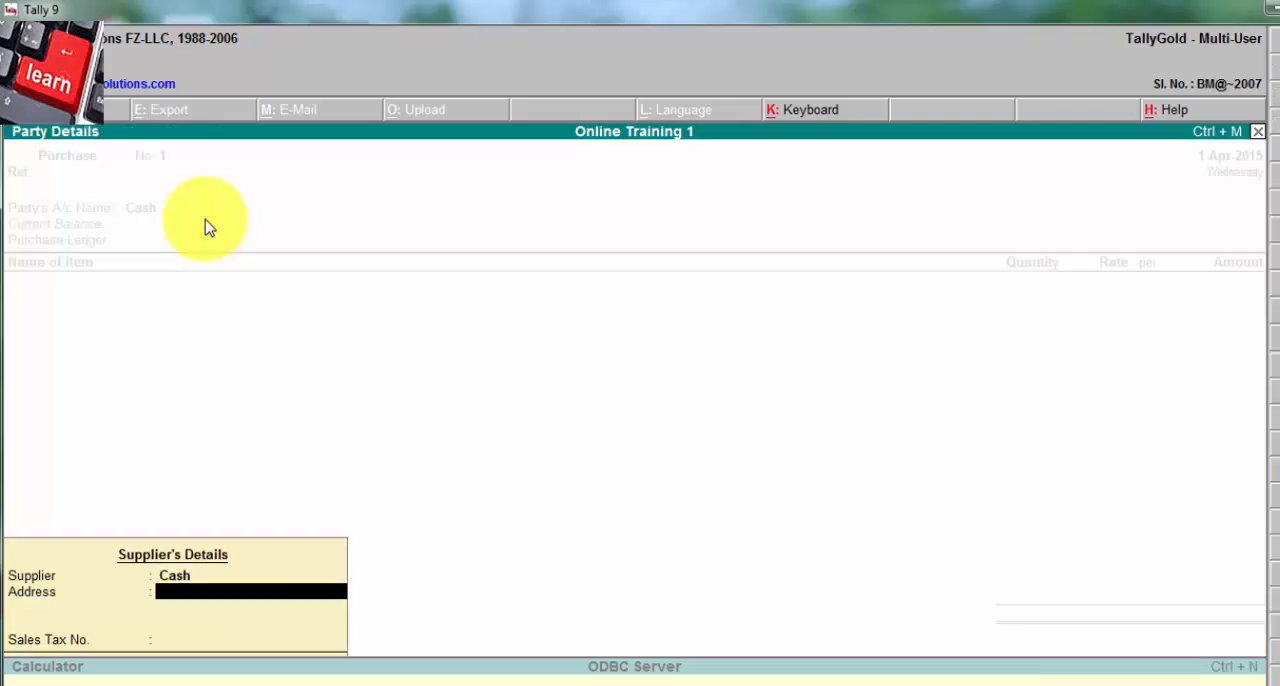
key(Return)
key(Return)
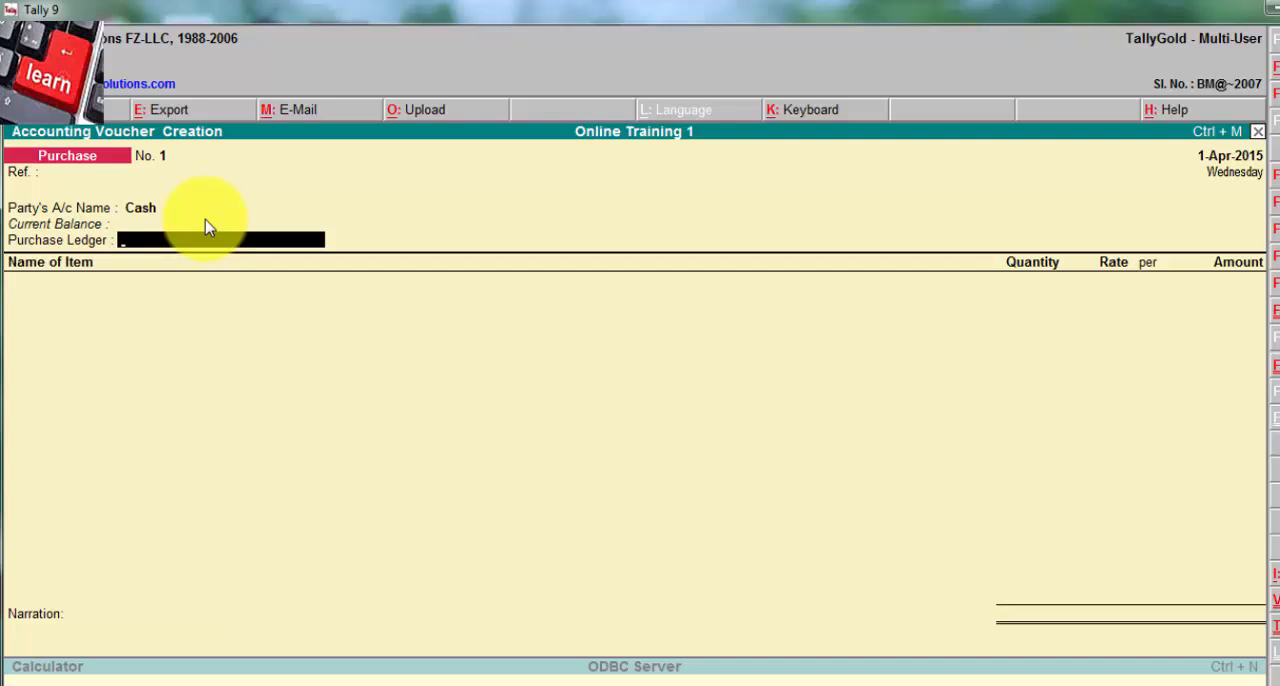
Step: Start a new ledger for the voucher's purchase ledger, named Purchase and placed under the Purchase Accounts group
click(175, 238)
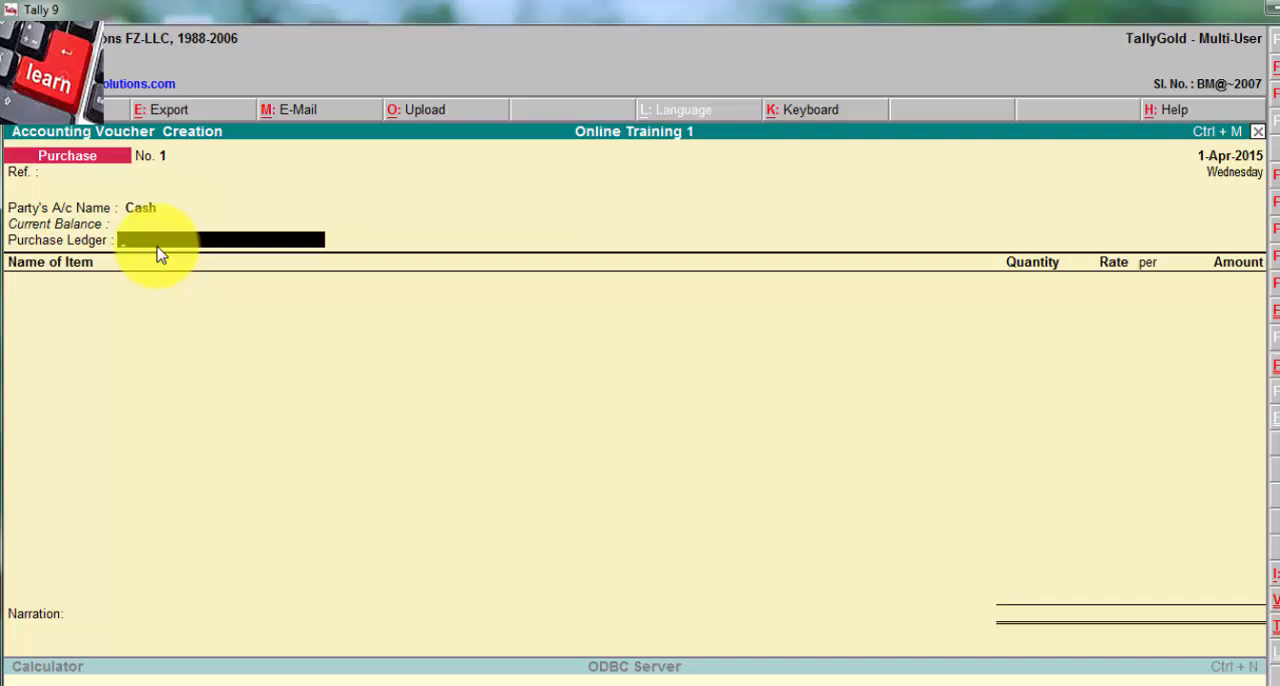
key(alt+c)
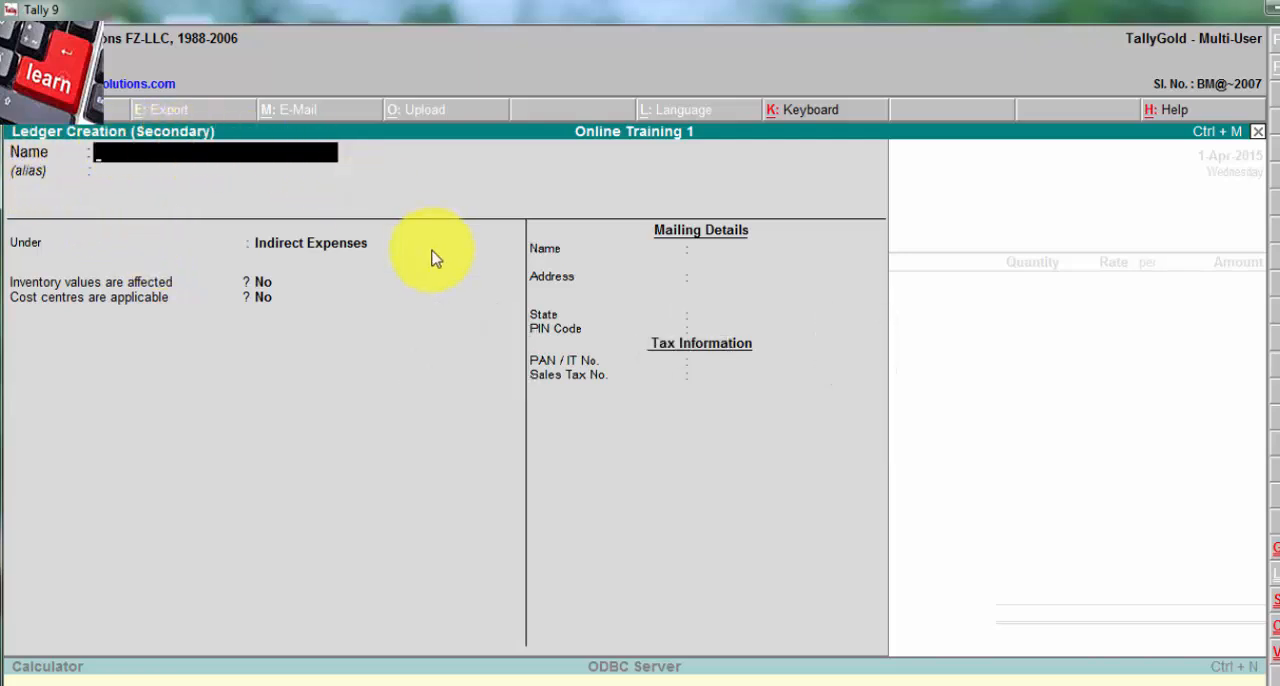
text(Purchase)
key(BackSpace)
text(s)
key(BackSpace)
text(e)
key(Return)
key(Return)
text(P)
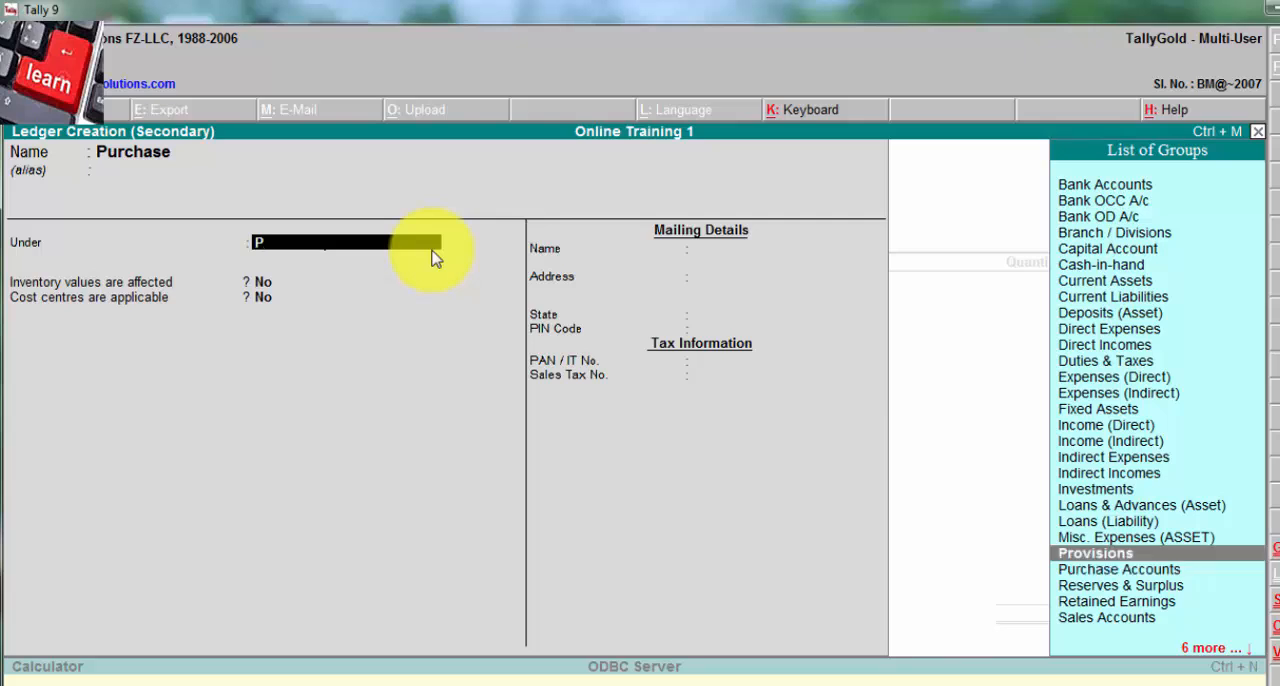
key(Down)
key(Down)
key(Up)
Step: Keep inventory values affected at Yes, set cost centres applicable to No, and save the Purchase ledger
key(Return)
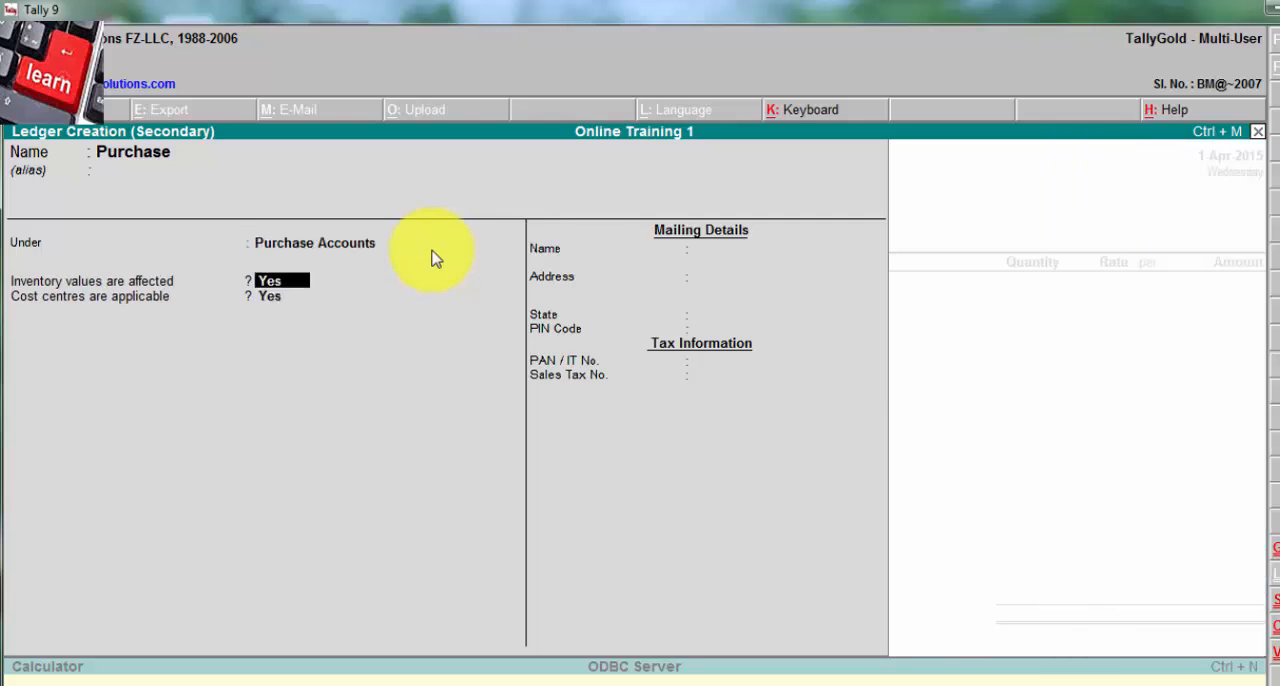
key(Return)
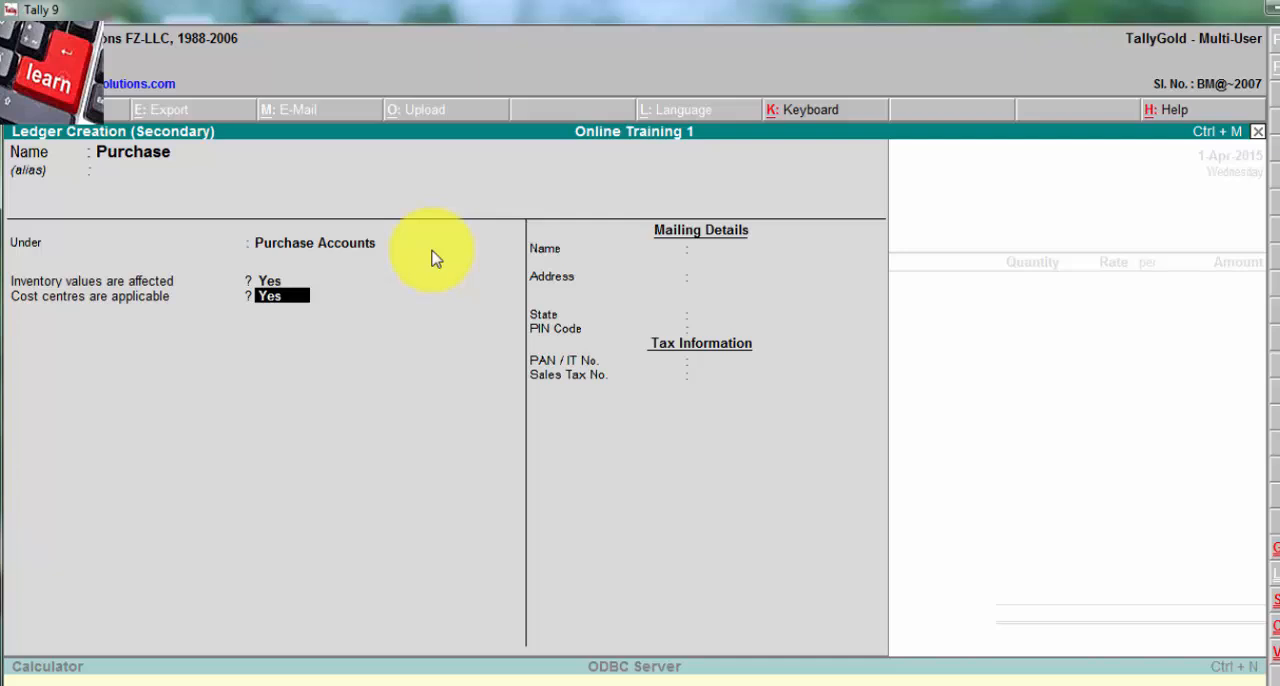
text(n)
key(Return)
key(Return)
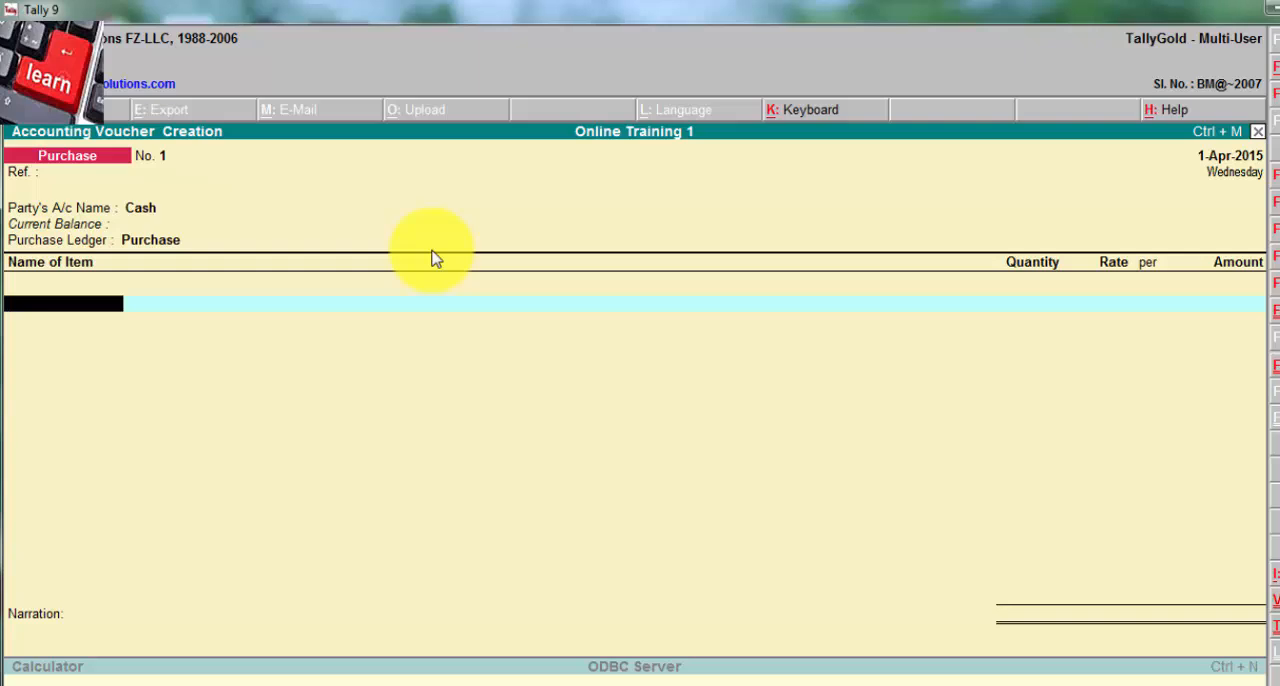
Step: Add Panasonic Dvd Player as the first item of the purchase voucher
key(Return)
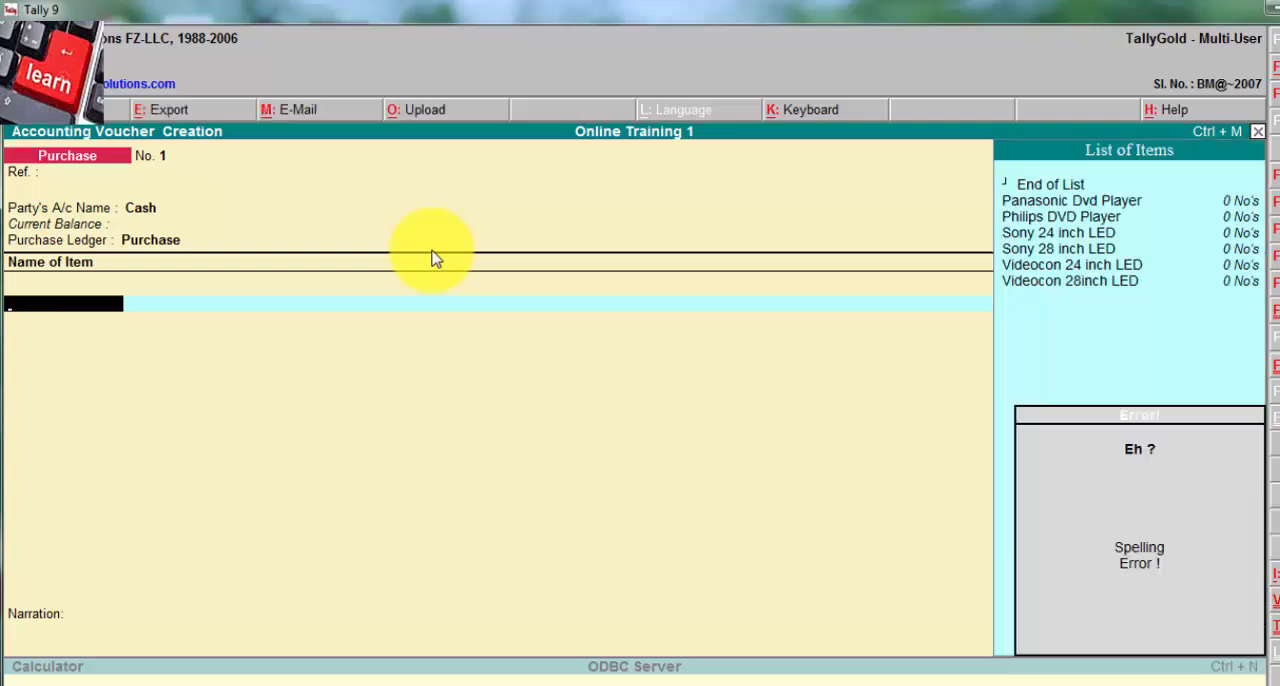
key(BackSpace)
key(Return)
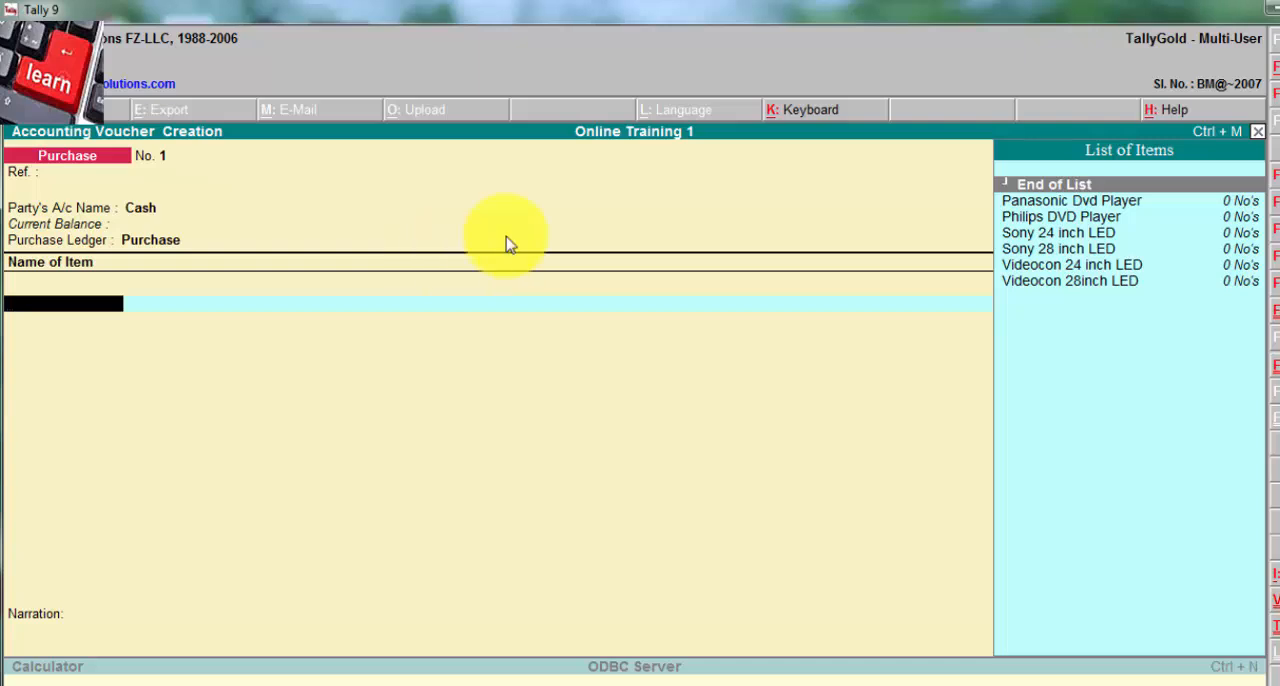
click(1095, 205)
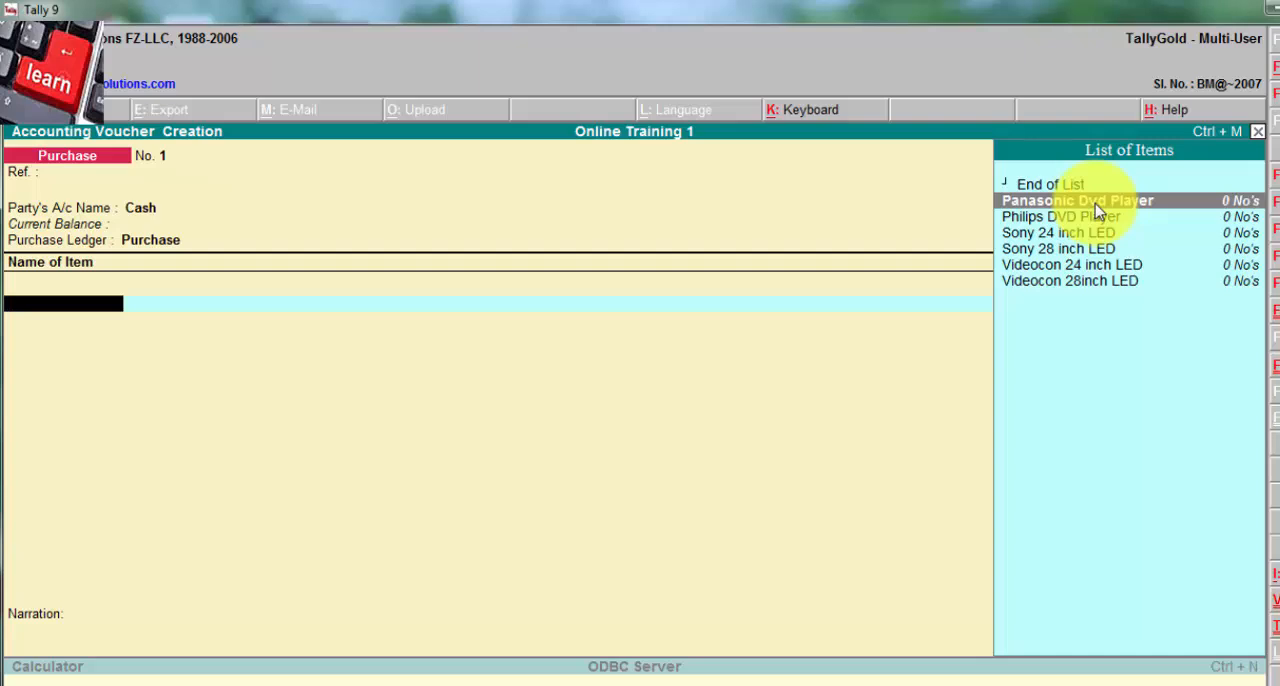
click(1097, 205)
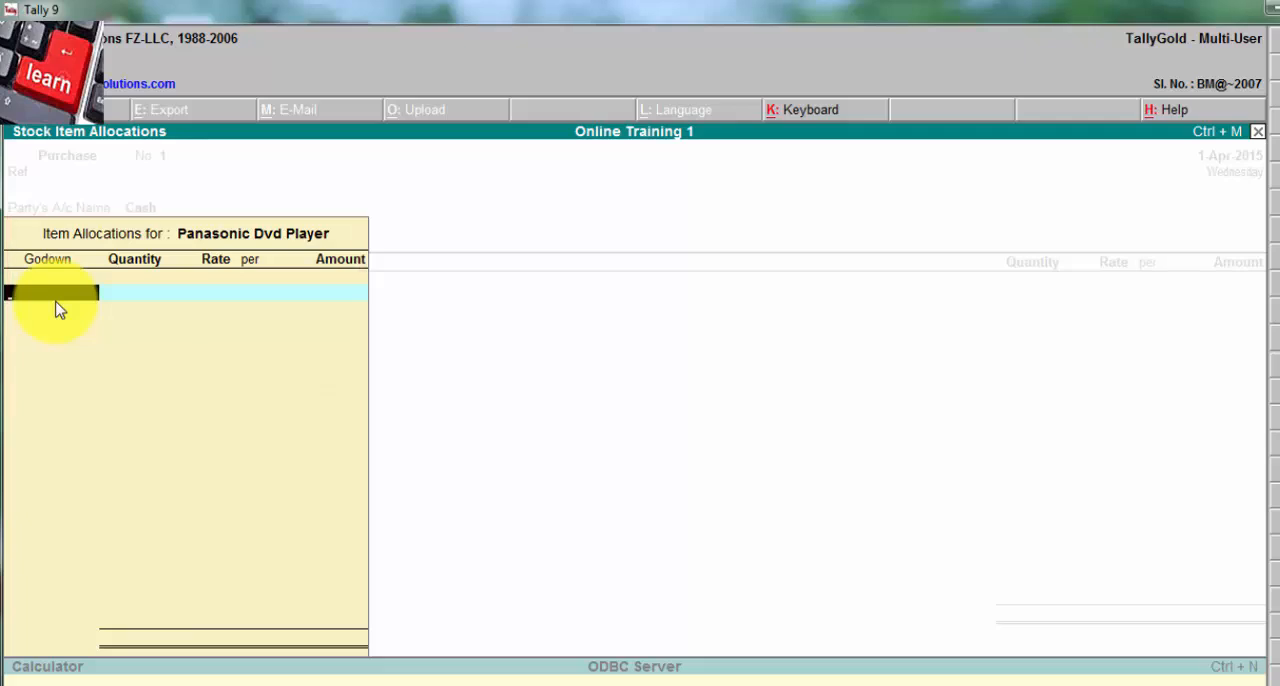
Step: Allocate 200 No's of the Panasonic Dvd Player to the Hyderabad godown at a rate of 1,500
text(H)
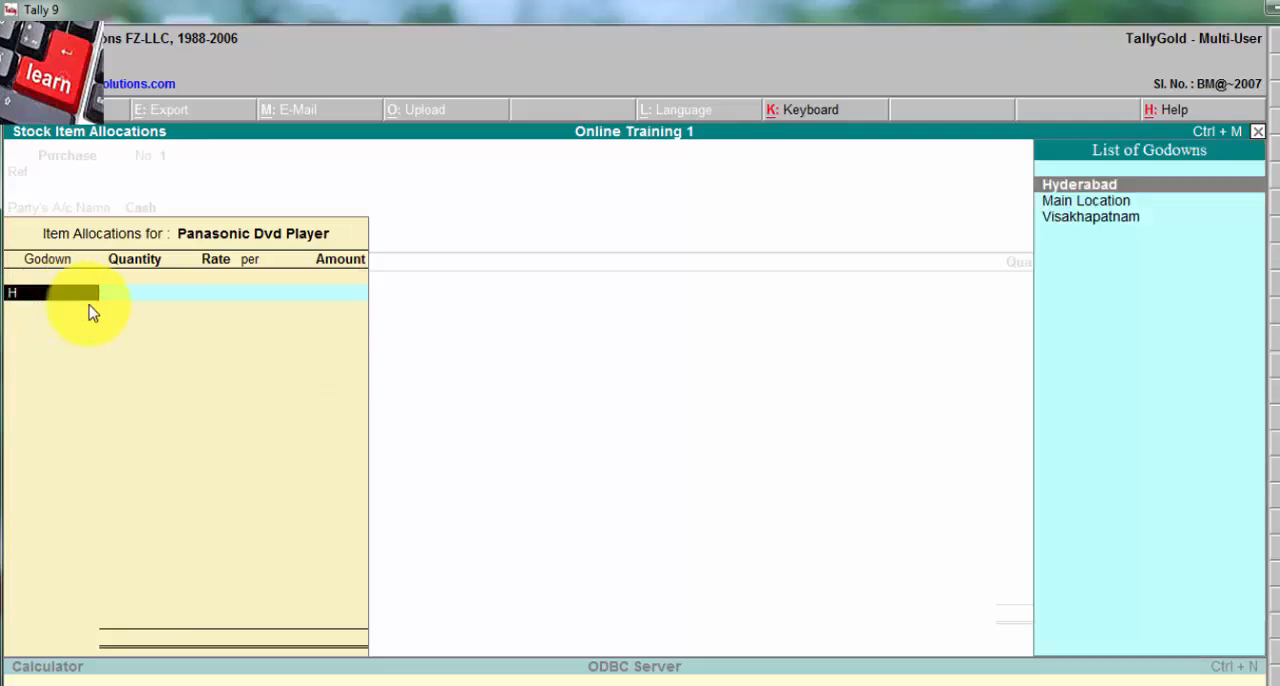
key(Down)
key(Up)
key(Return)
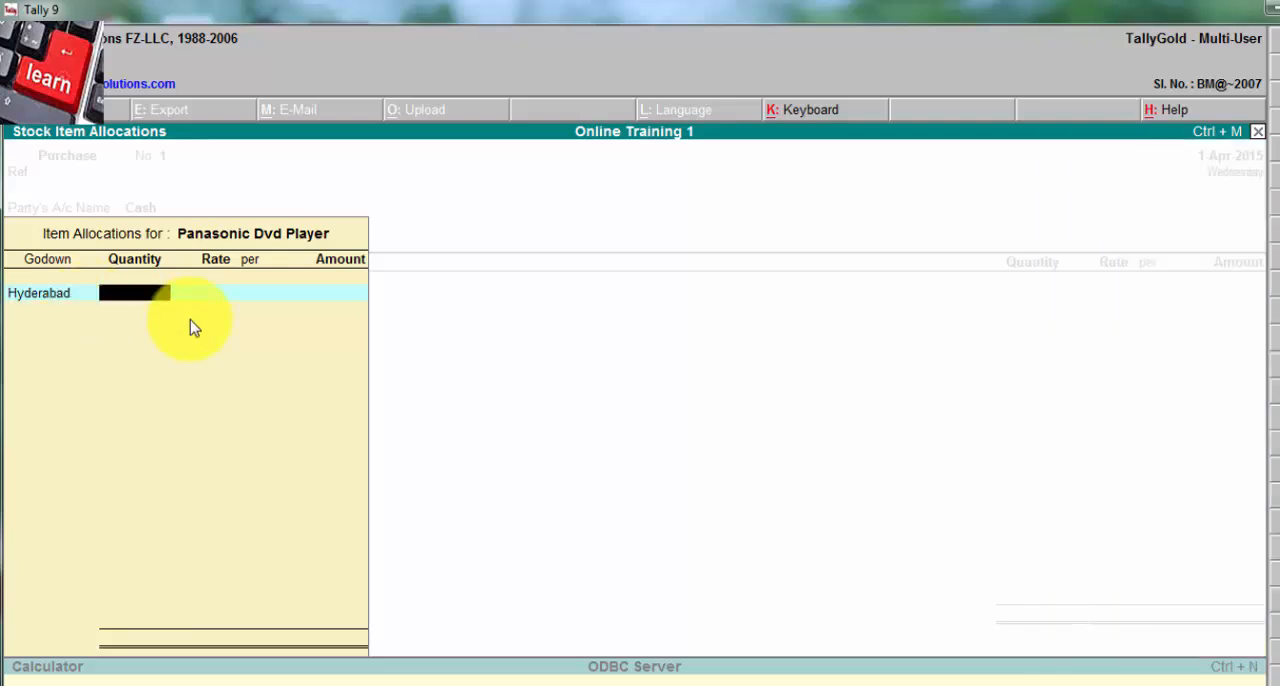
text(200)
key(Return)
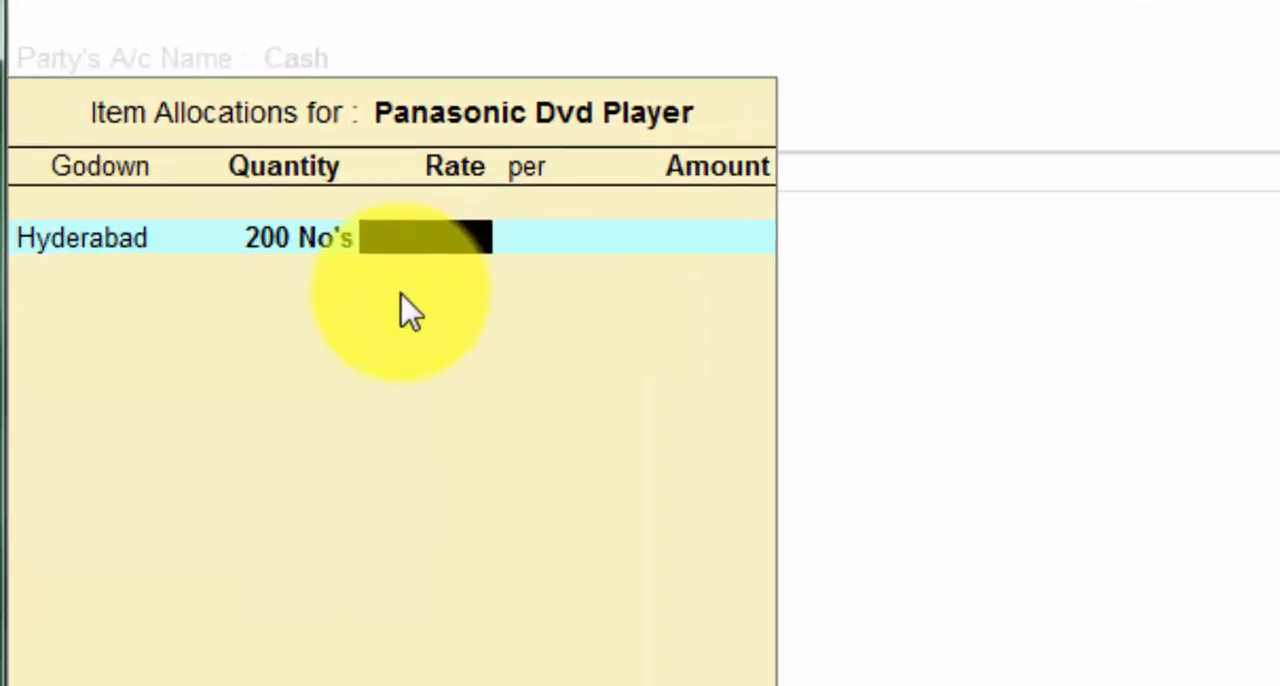
text(1500)
key(Return)
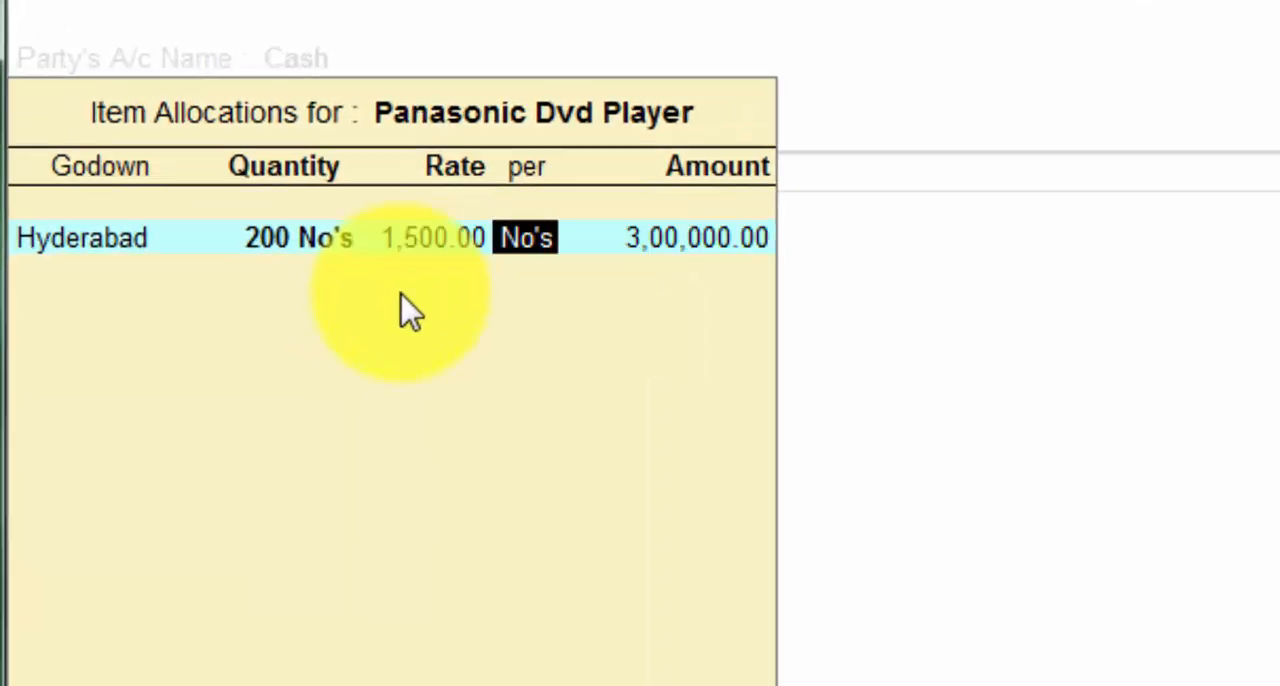
key(Return)
Step: Allocate 200 No's of the Panasonic Dvd Player to the Visakhapatnam godown at 1,500 and accept the item line
key(Return)
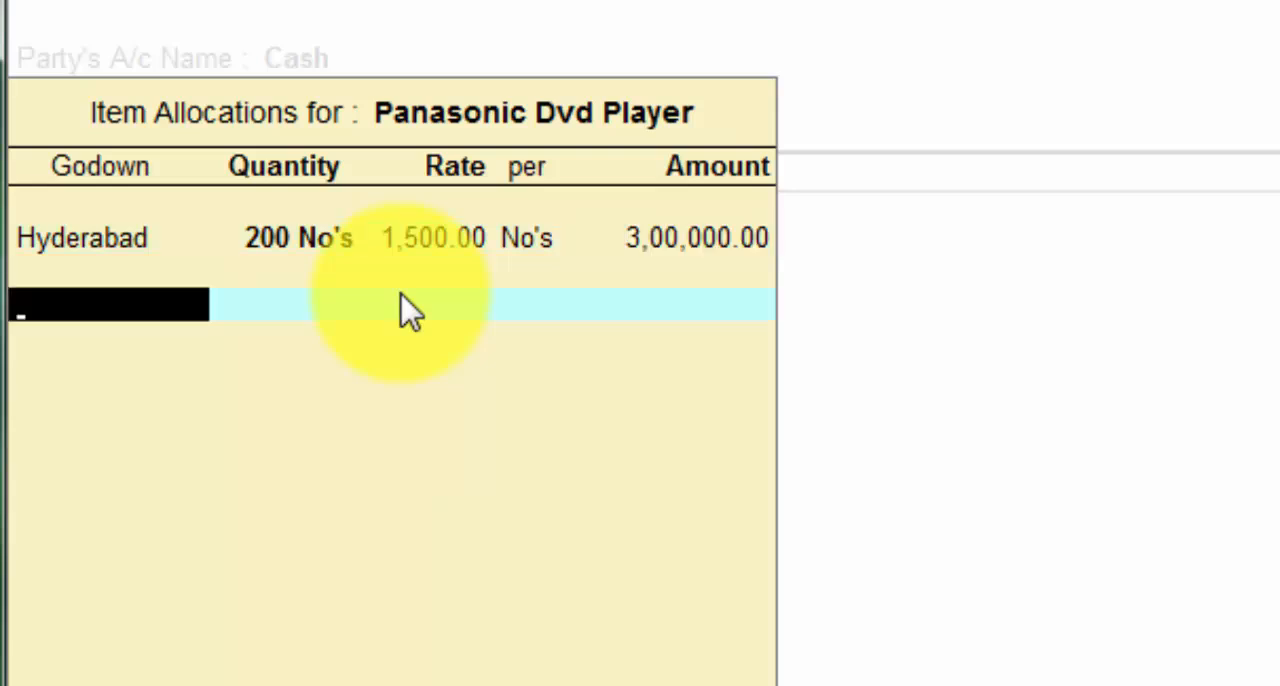
text(V)
key(Return)
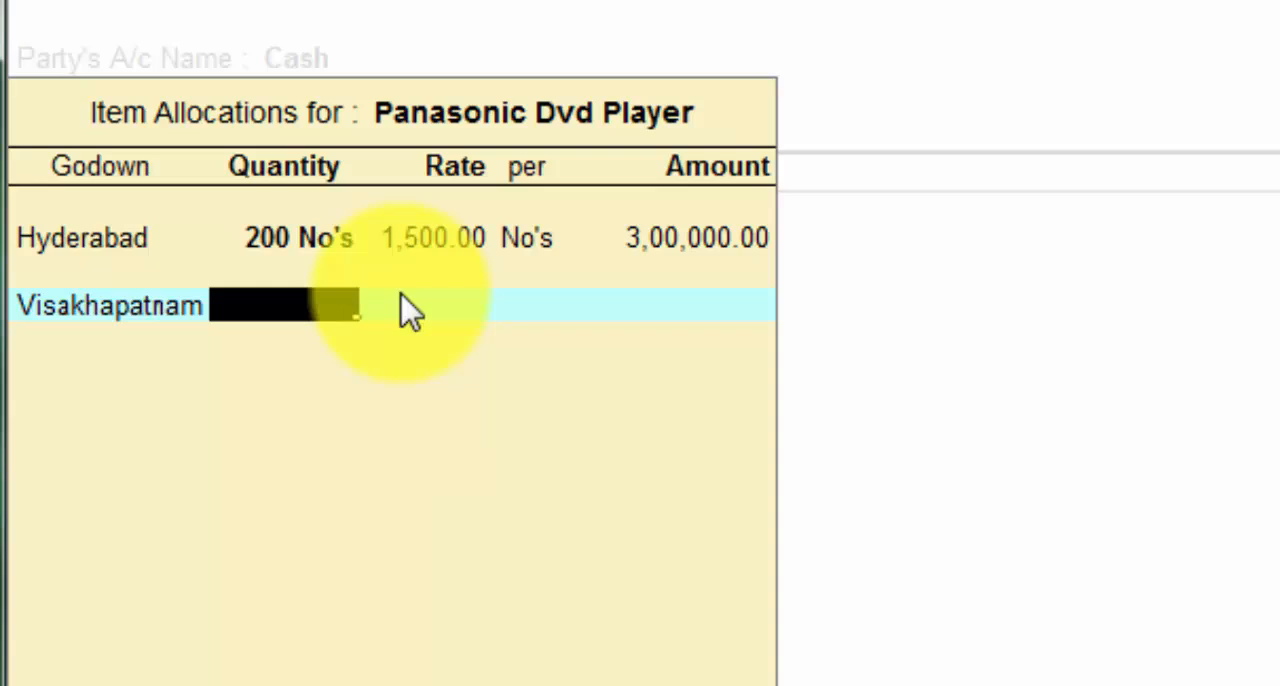
text(2000)
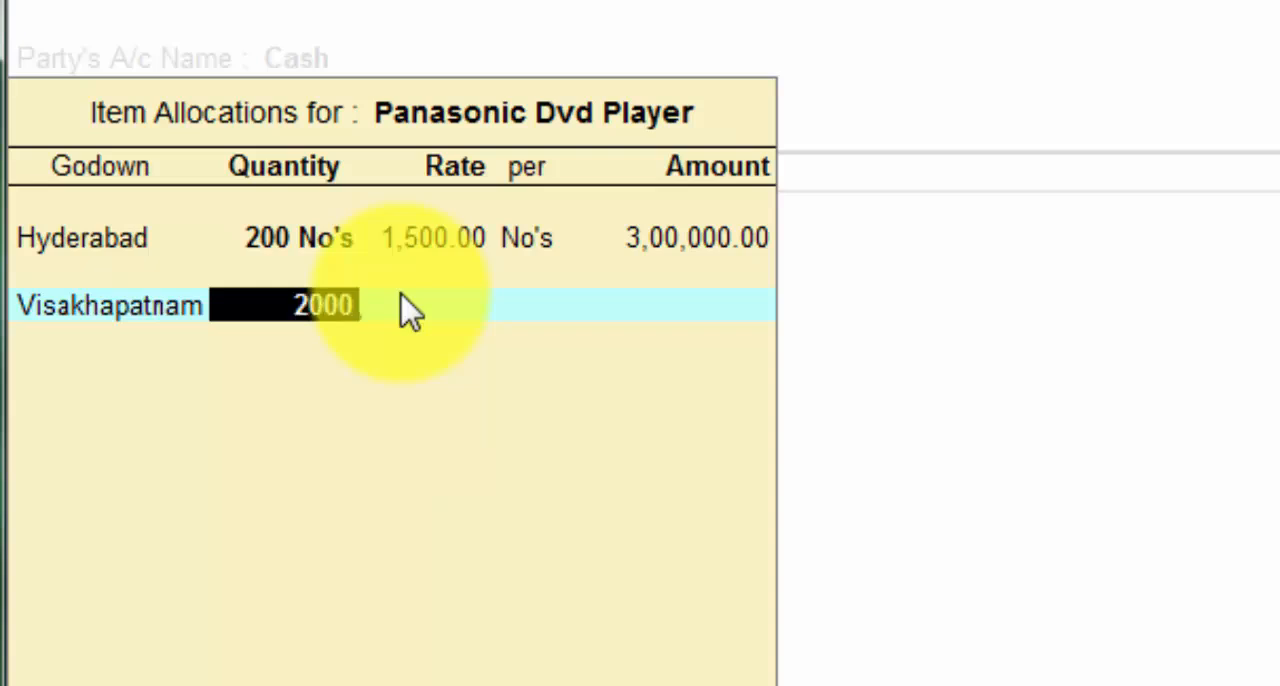
key(Return)
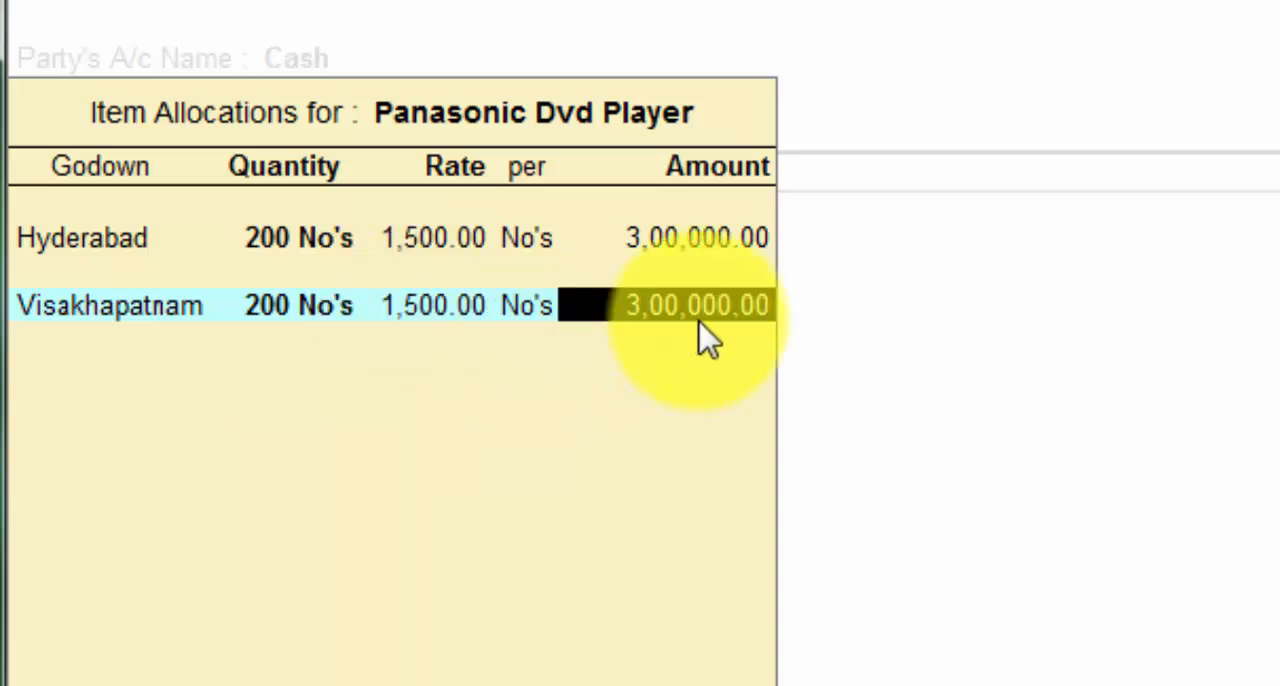
key(Return)
key(Return)
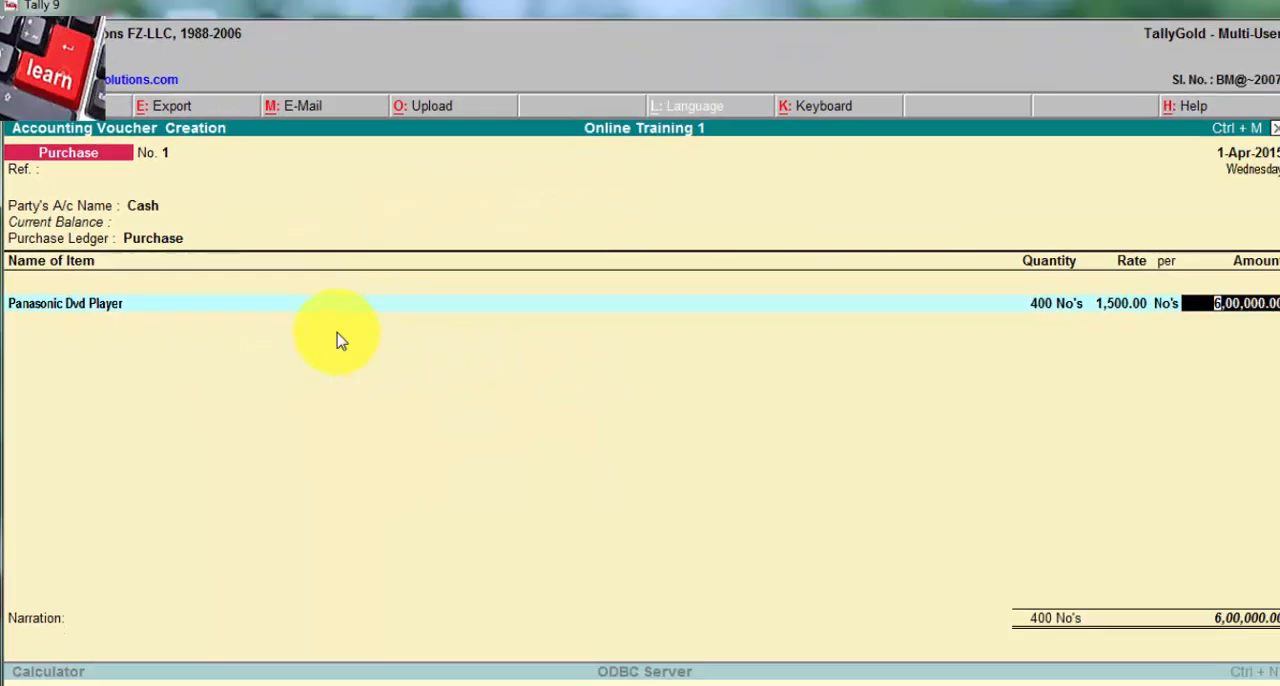
key(Return)
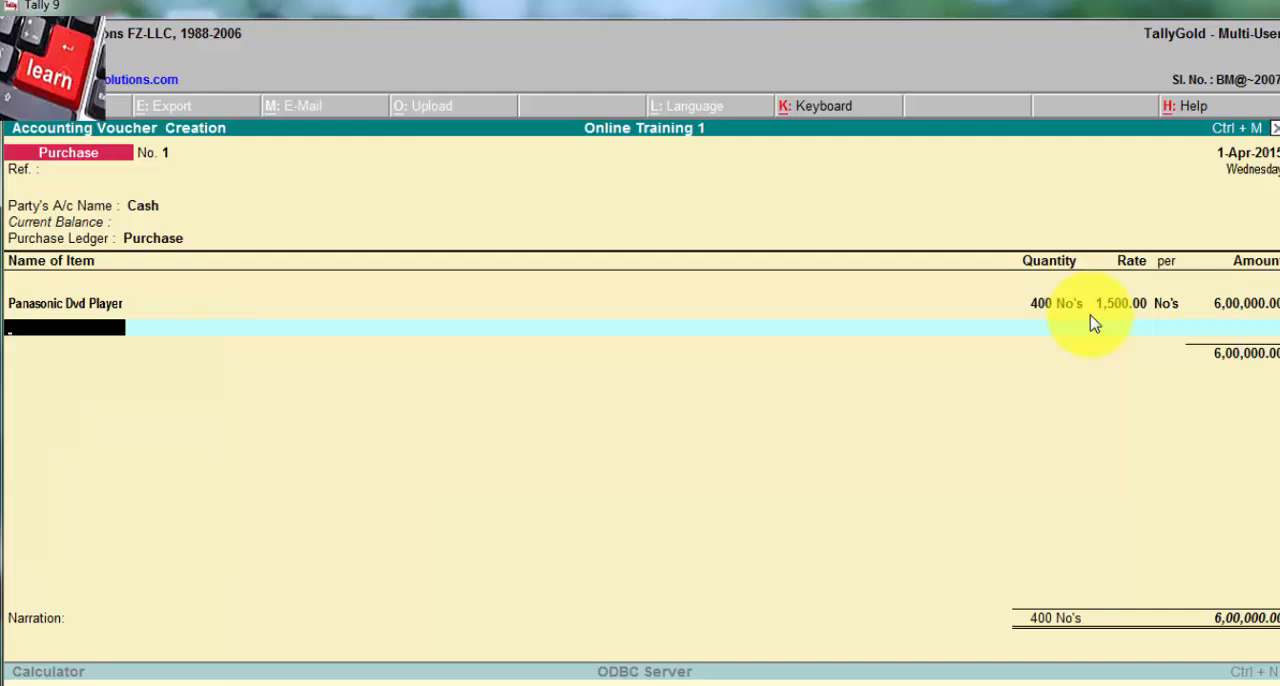
Step: Add Sony 24 inch LED as the second item and allocate 100 No's to the Hyderabad godown at 15,000
text(S)
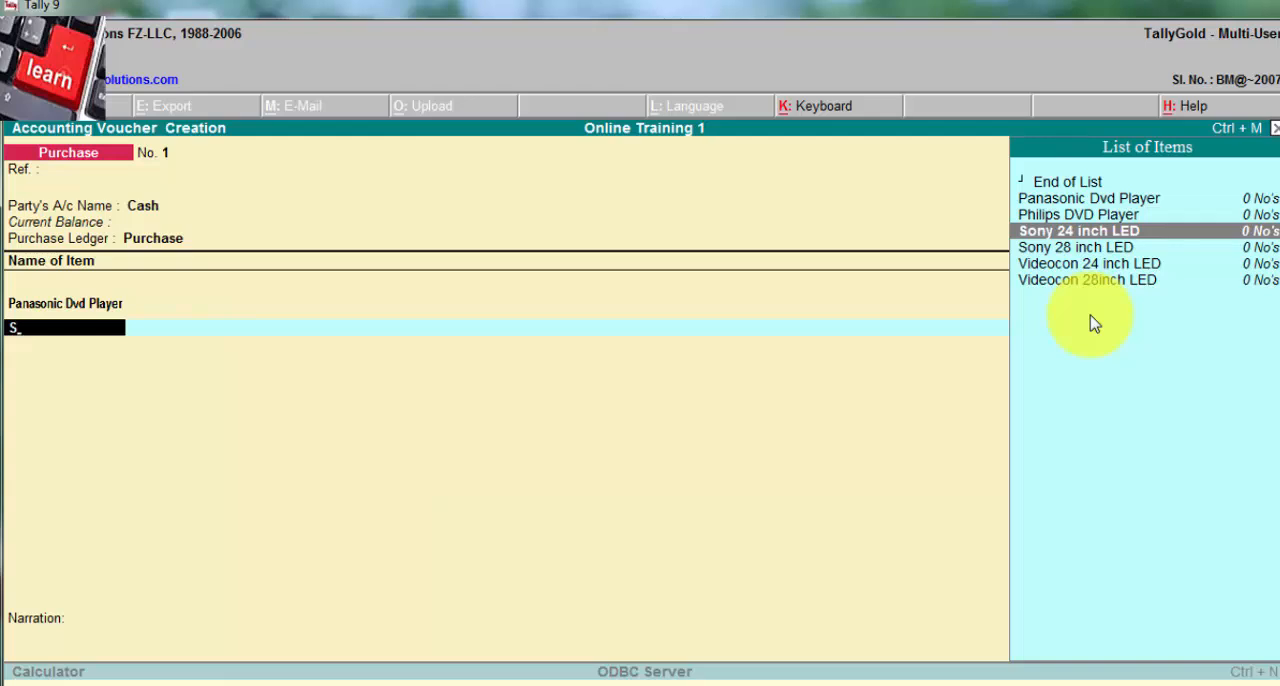
key(Return)
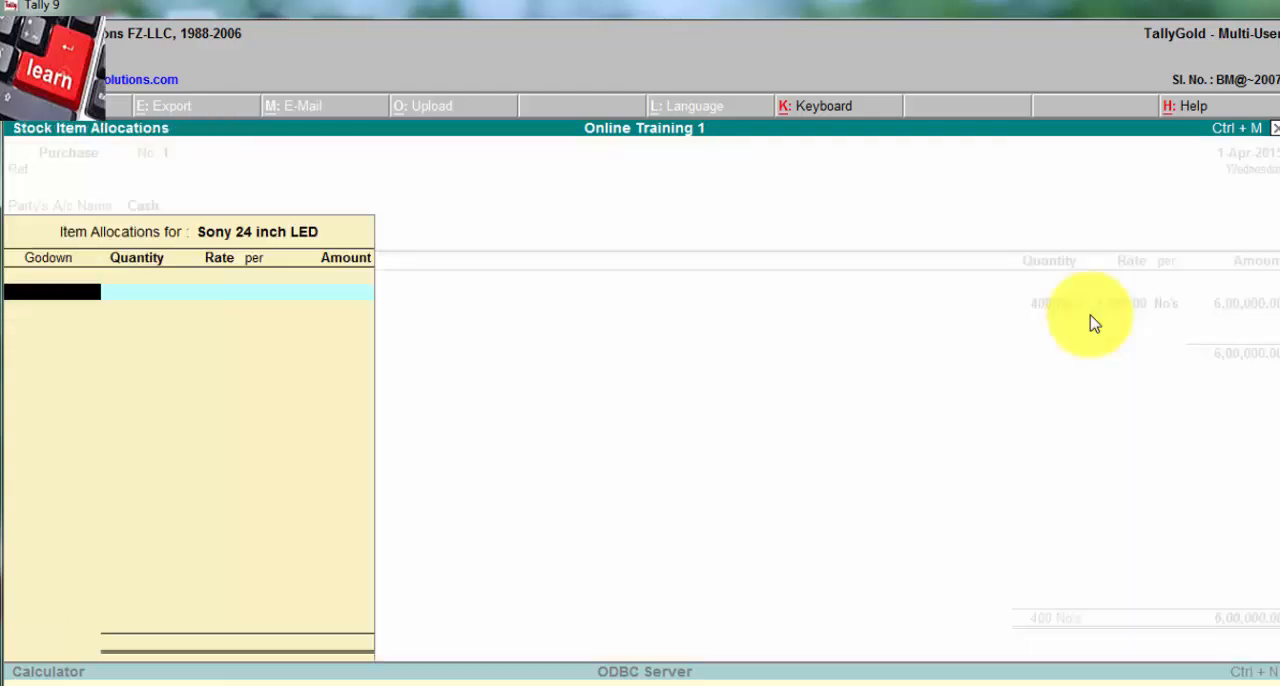
text(H)
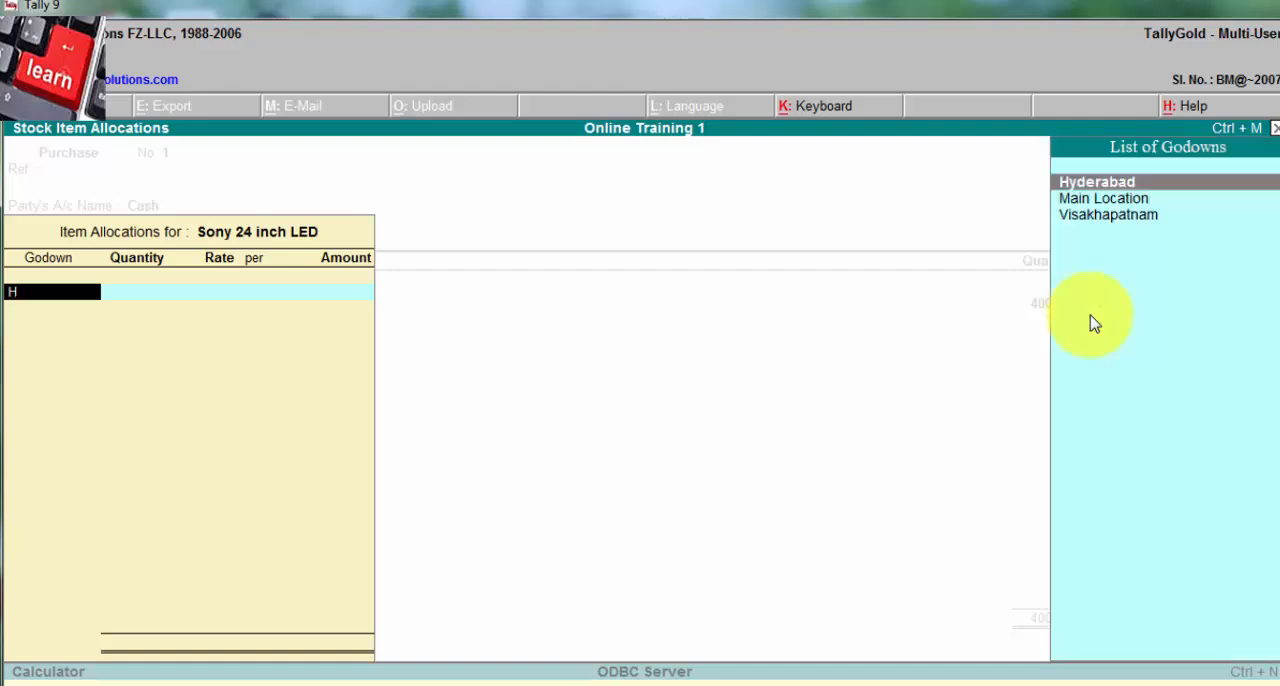
key(Return)
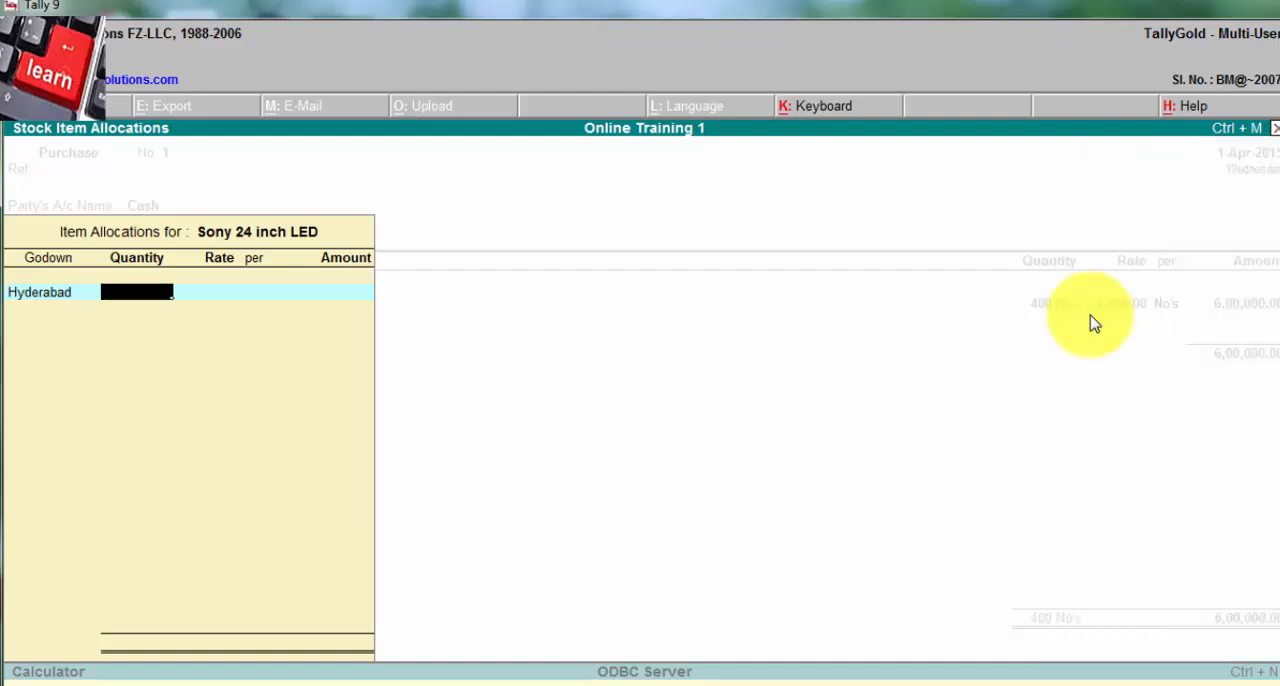
text(1000)
key(BackSpace)
key(Return)
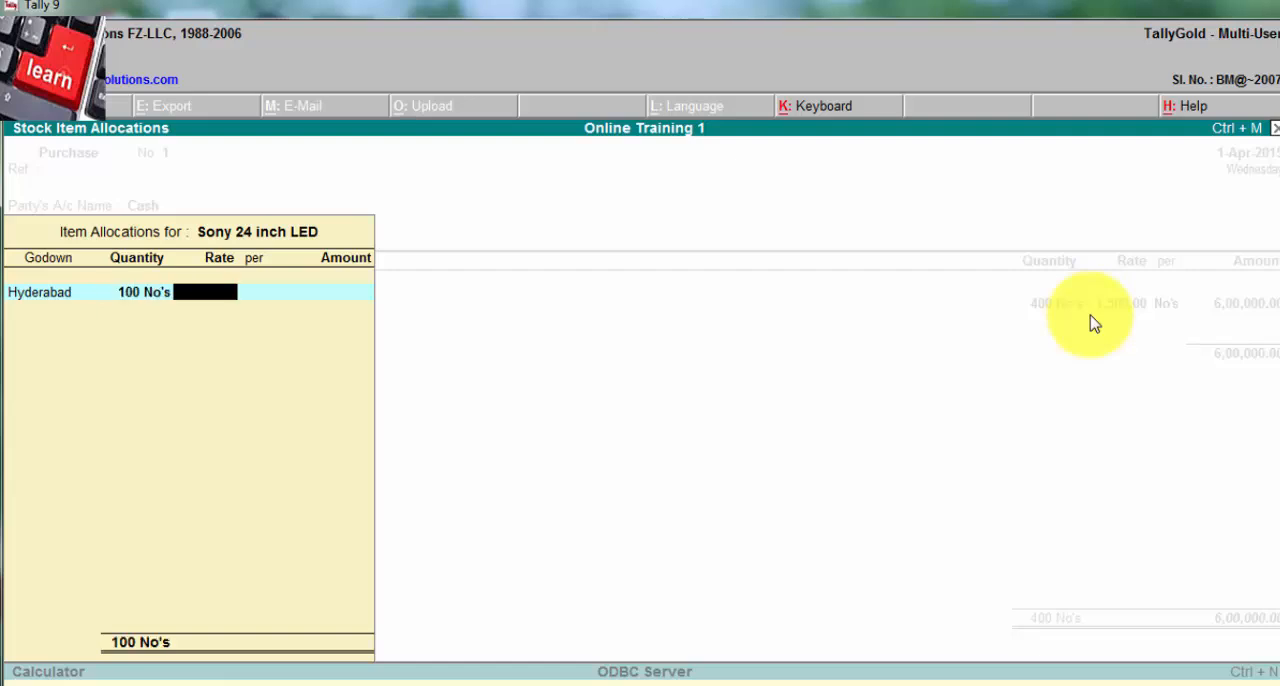
text(15000)
key(Return)
key(Return)
key(Return)
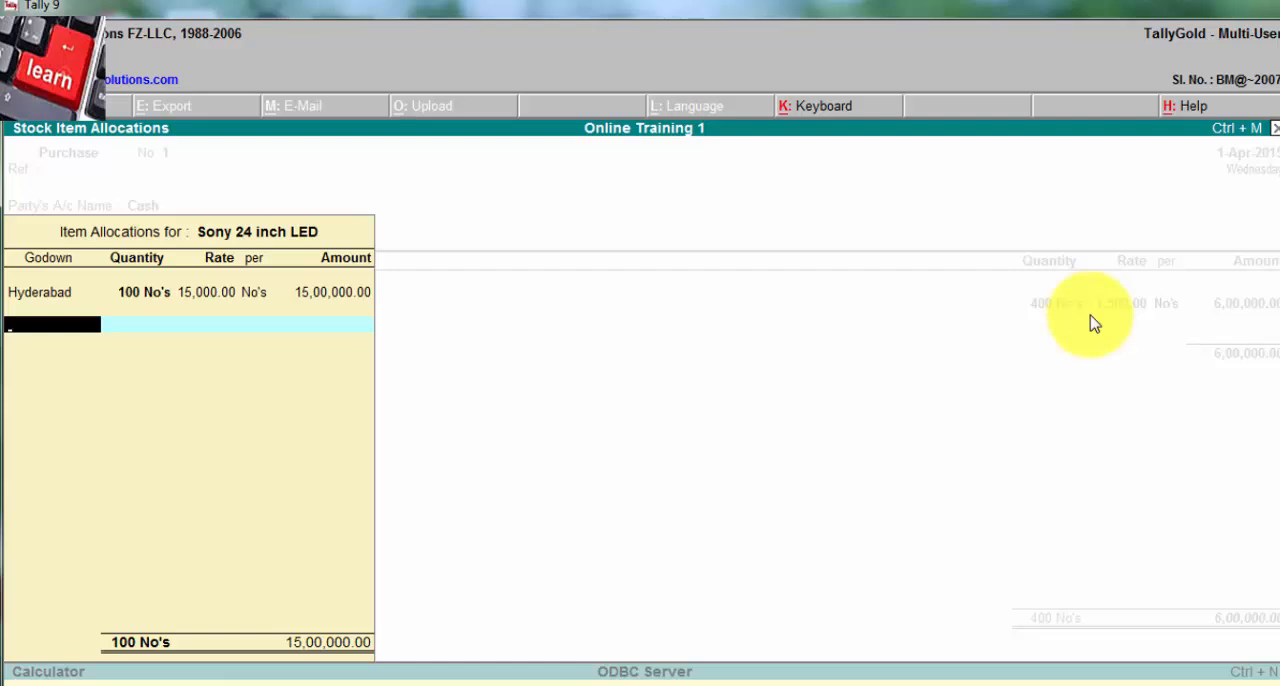
Step: Allocate 50 No's of the Sony 24 inch LED to the Visakhapatnam godown at 15,000 and accept the item line
text(V)
key(Return)
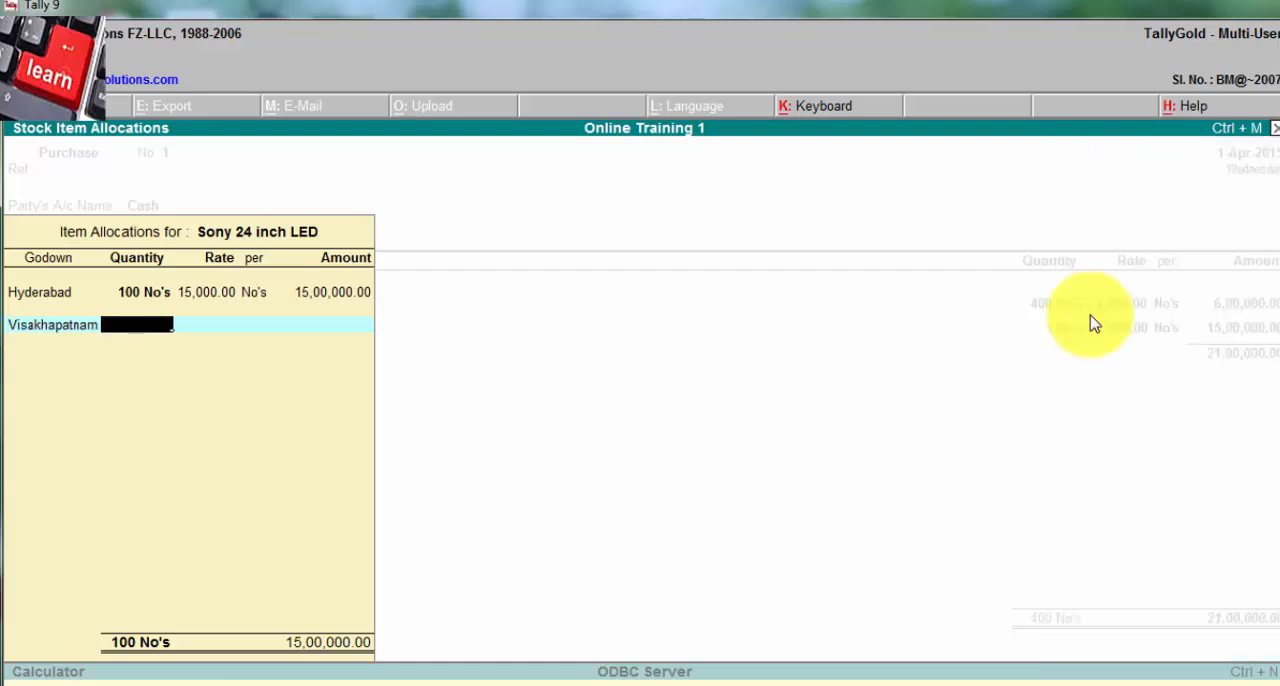
text(50)
key(Return)
key(Return)
key(Return)
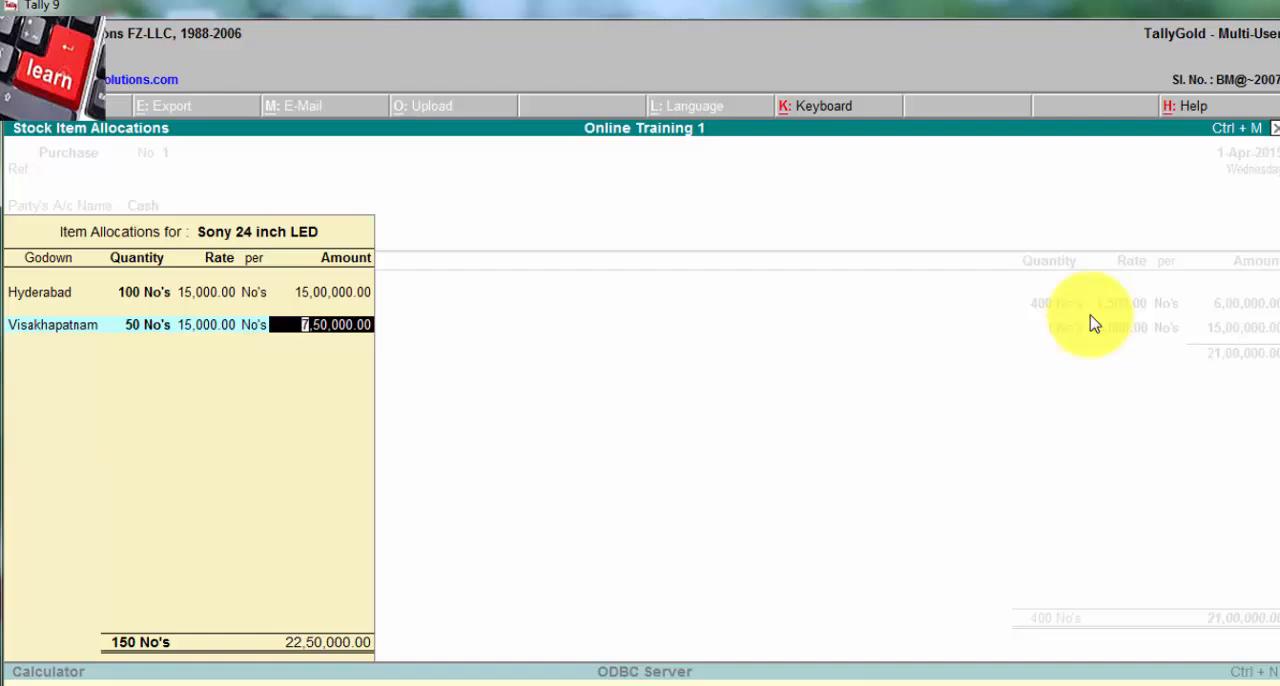
key(Return)
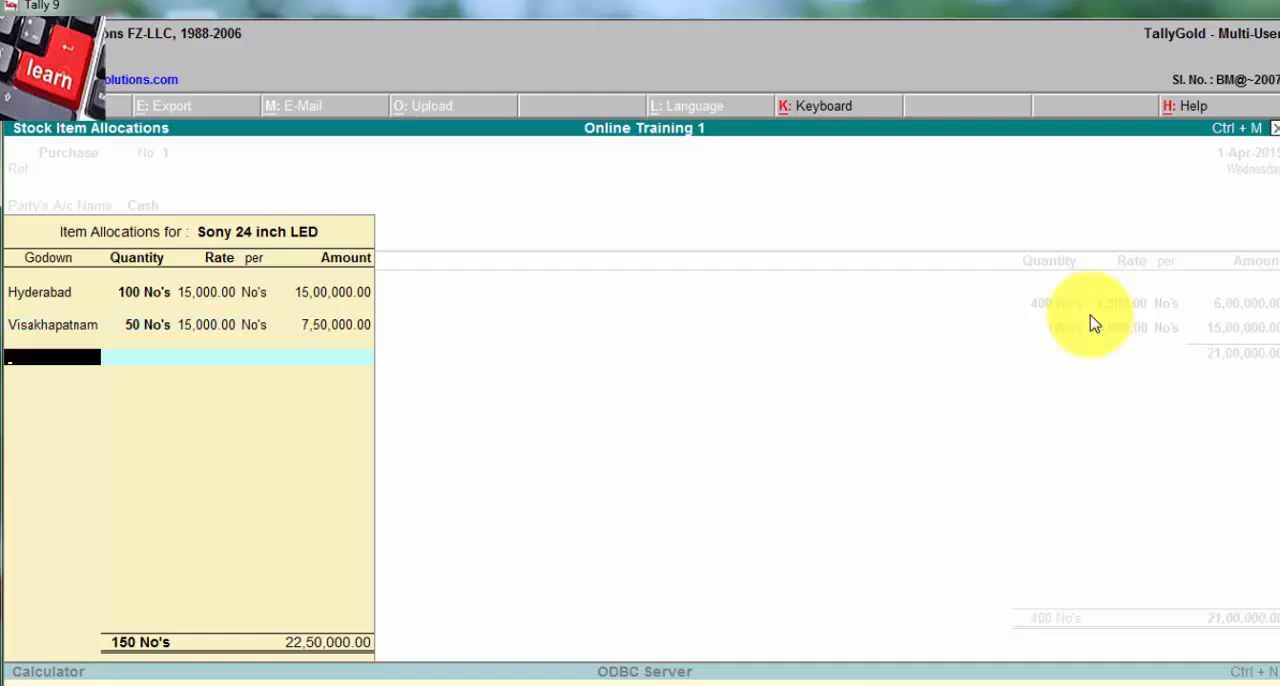
key(Return)
key(Return)
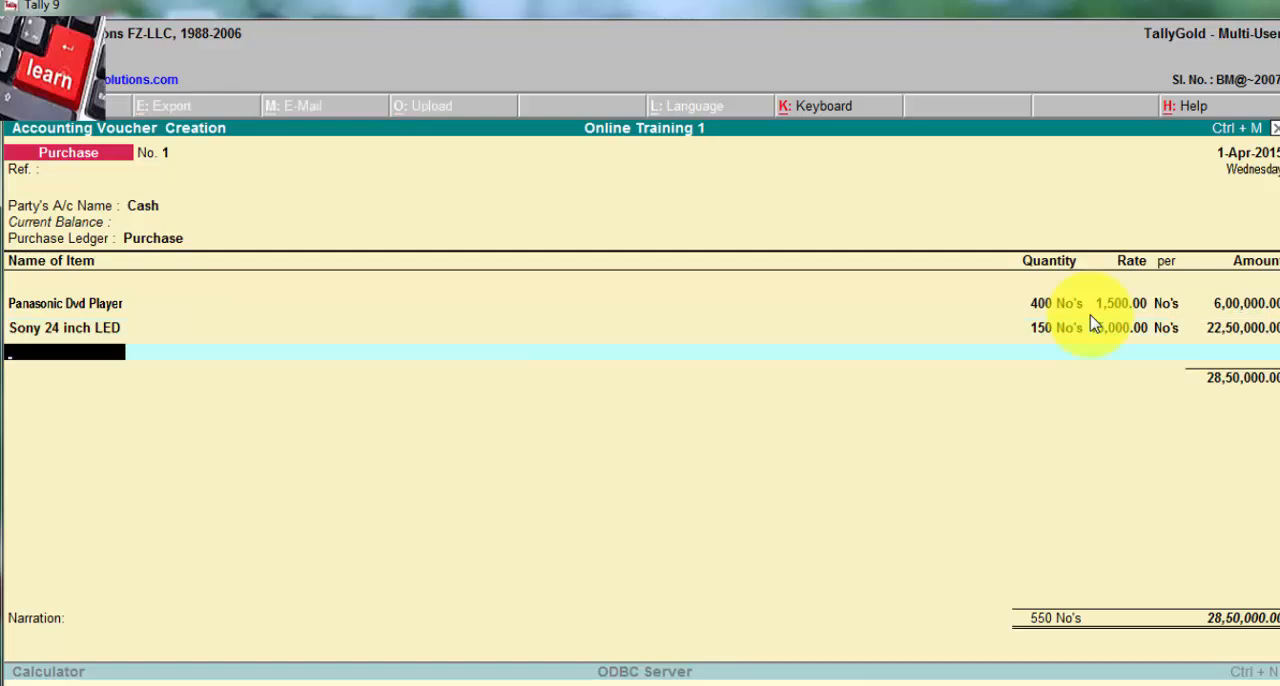
Step: Add Videocon 28inch LED as the third item of the purchase voucher
key(space)
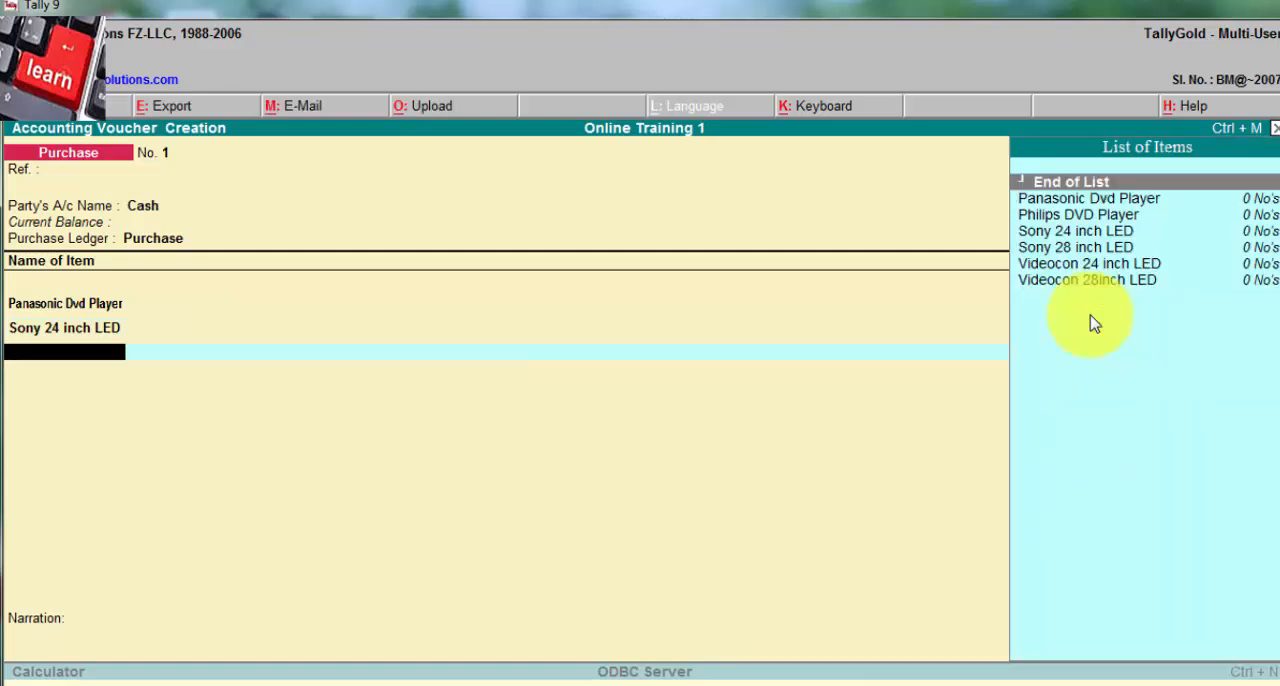
key(Down)
key(Down)
key(Down)
key(Down)
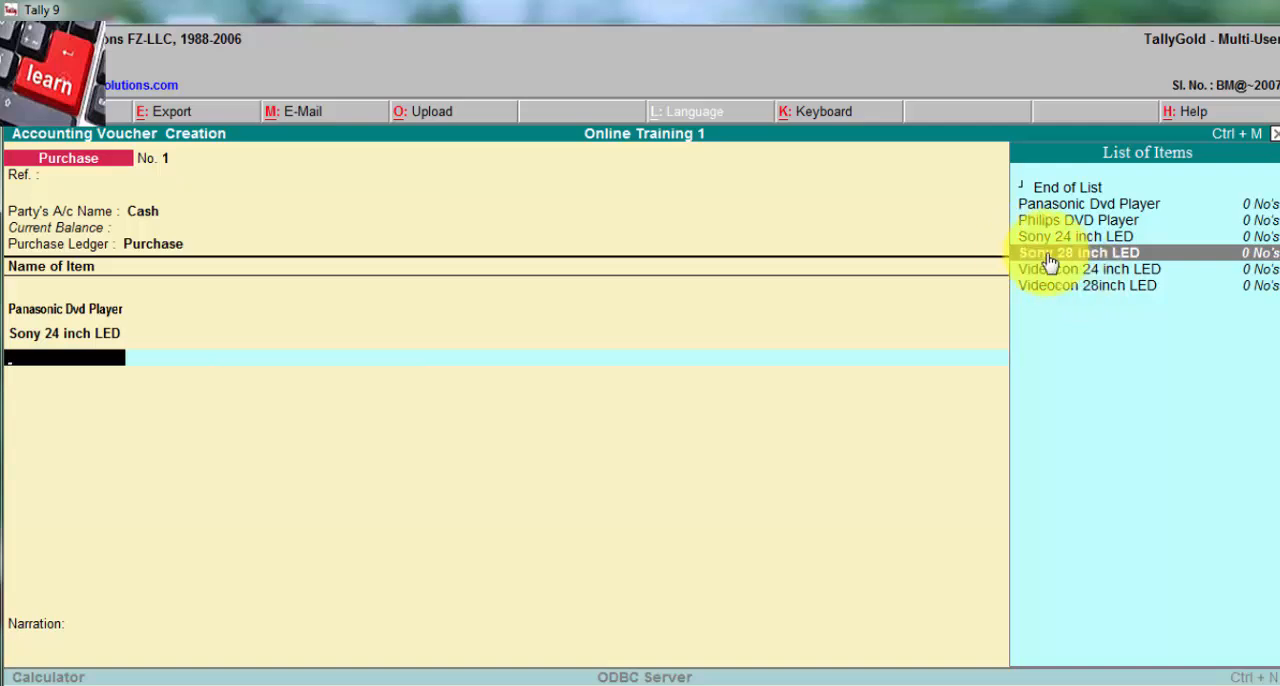
click(1086, 288)
key(Return)
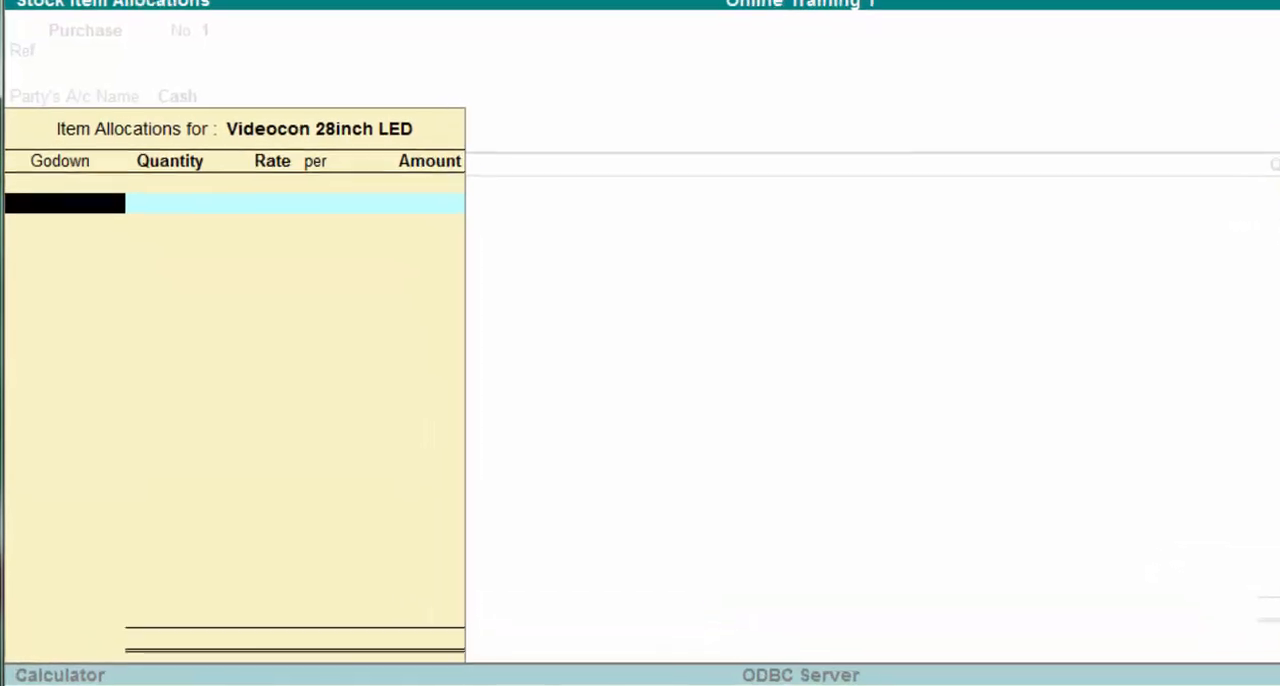
Step: Allocate 50 No's of the Videocon 28inch LED to the Hyderabad godown at a rate of 16,500
text(H)
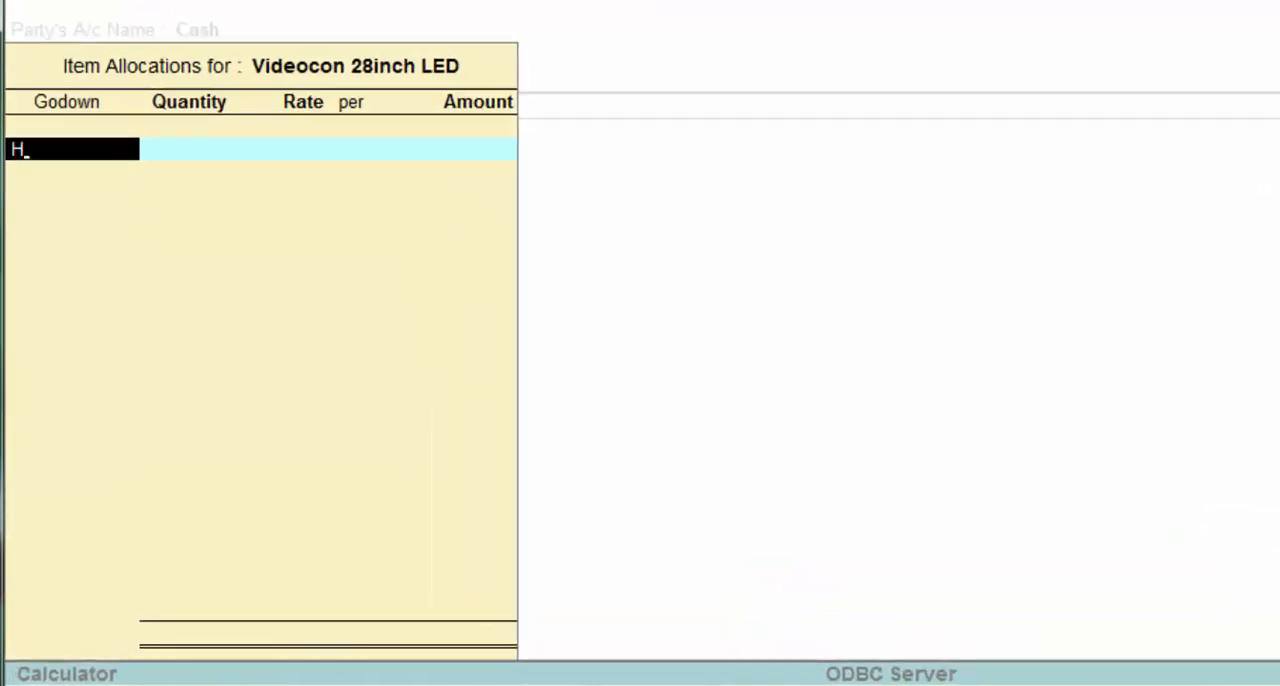
key(Return)
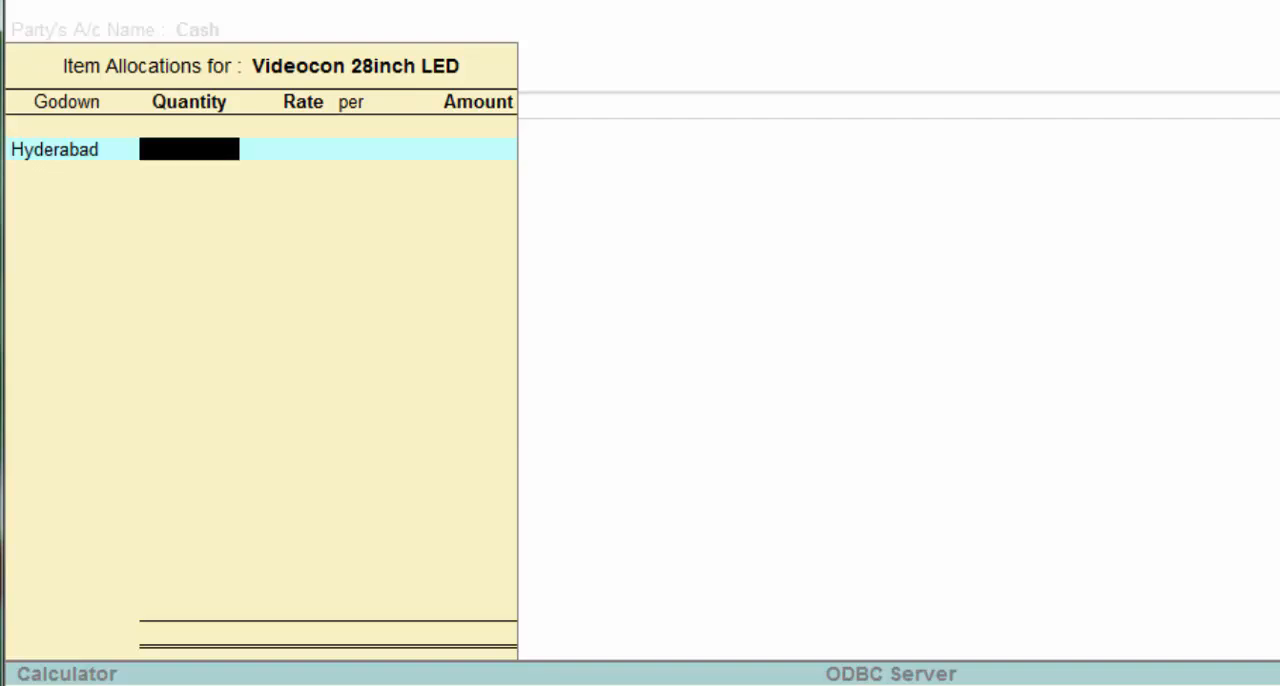
text(50)
key(Return)
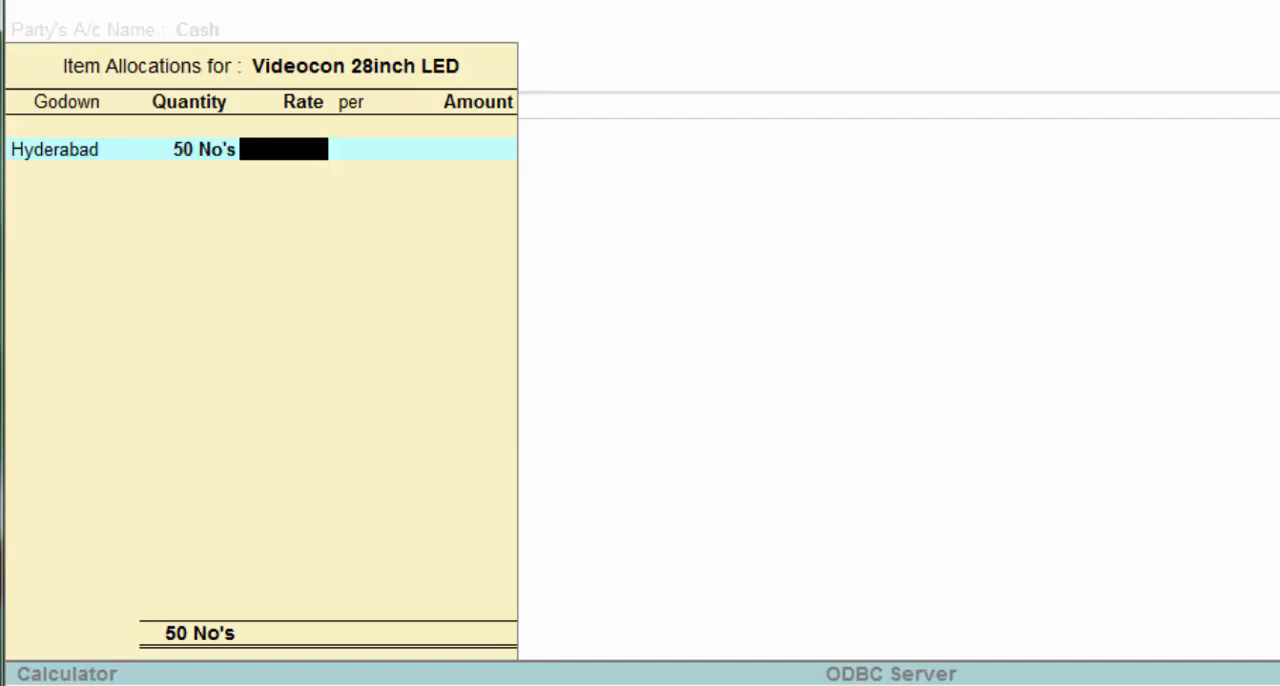
text(16500)
key(Return)
key(Return)
key(Return)
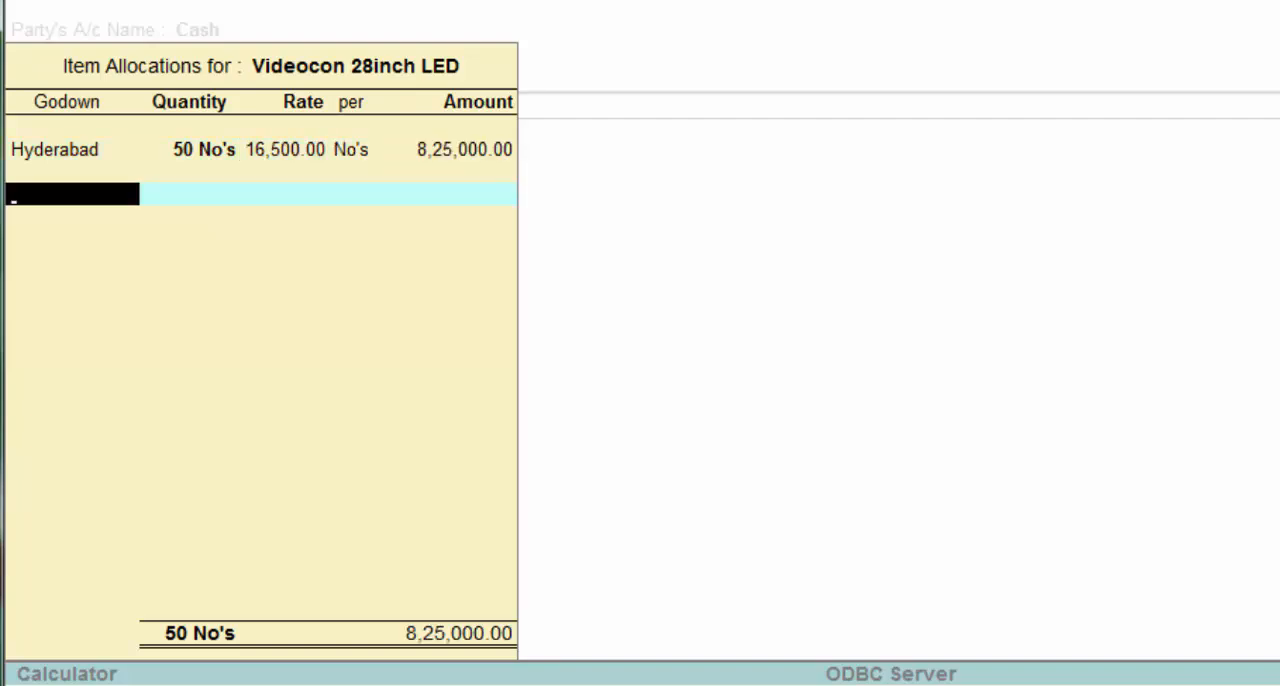
Step: Allocate 25 No's of the Videocon 28inch LED to the Visakhapatnam godown at 16,500 and accept the item line
key(Return)
text(25)
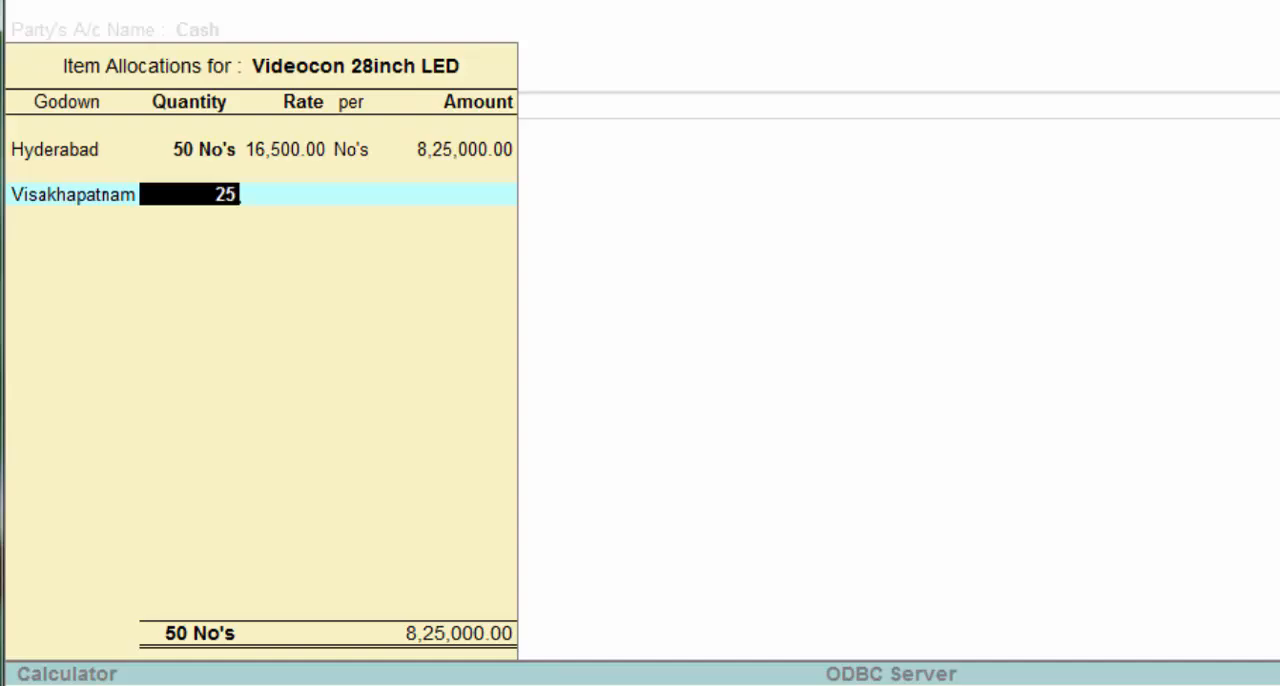
key(Return)
key(Return)
key(Return)
key(Return)
key(Return)
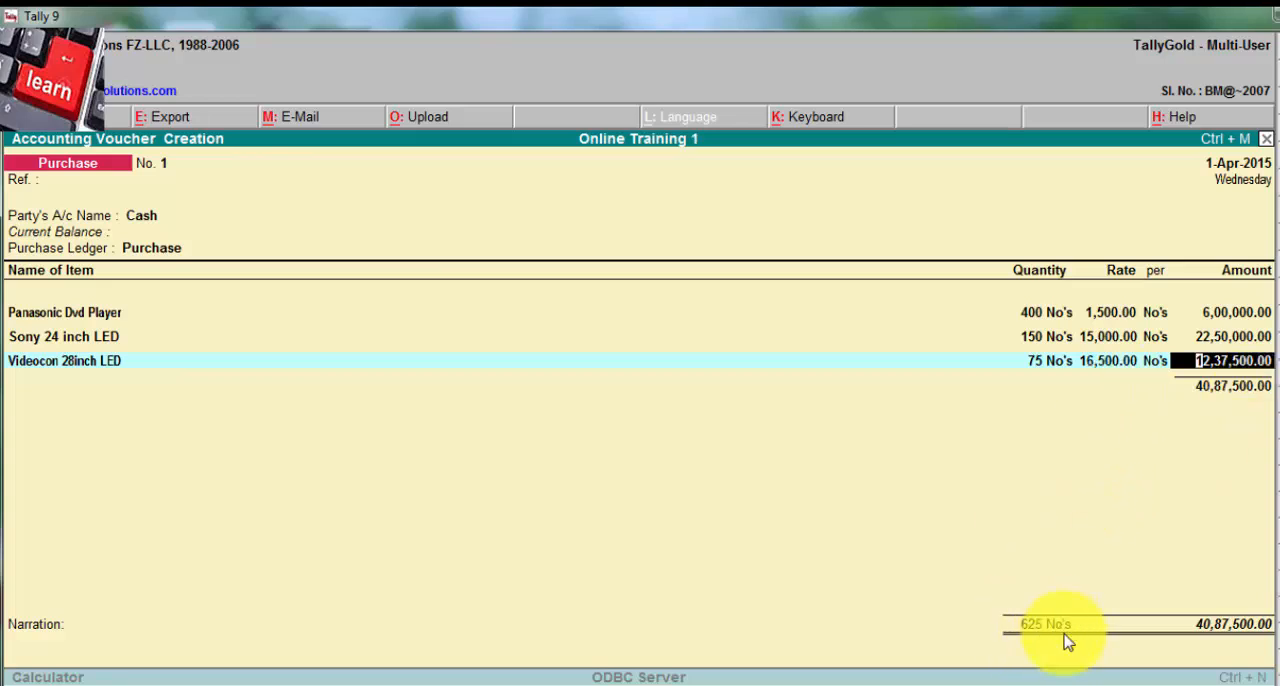
key(Return)
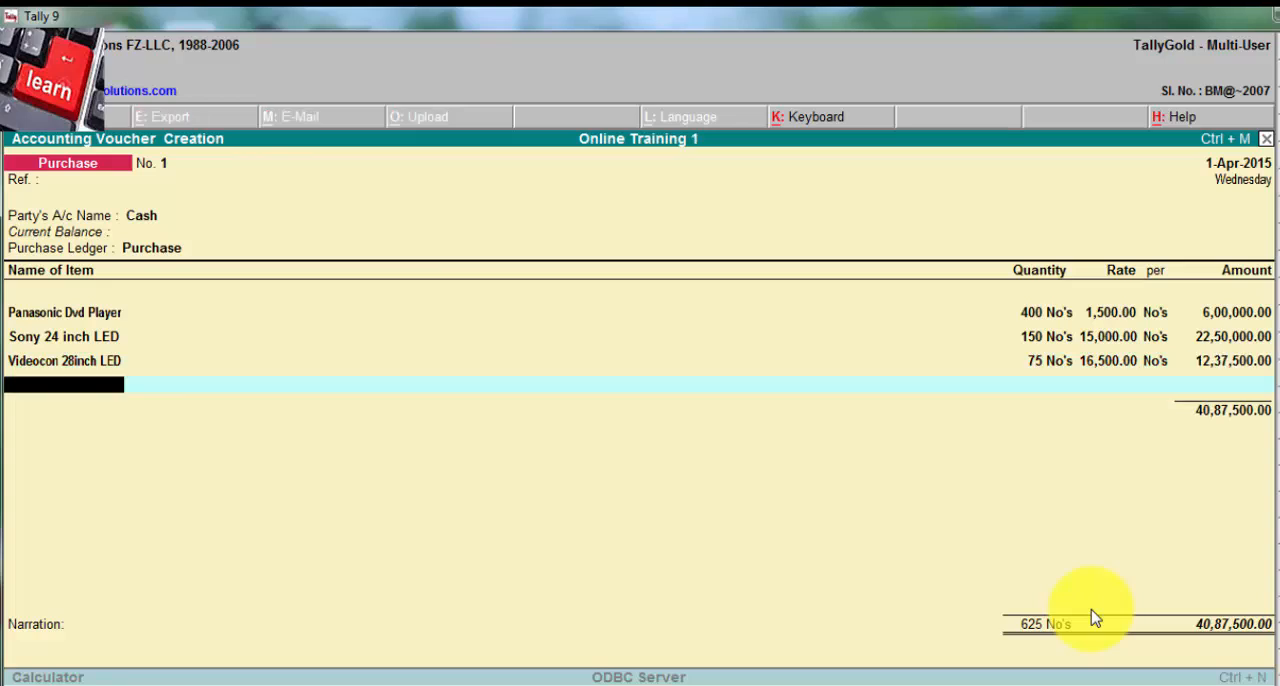
Step: End the item list without a narration and save the purchase voucher
key(Return)
key(Return)
key(Return)
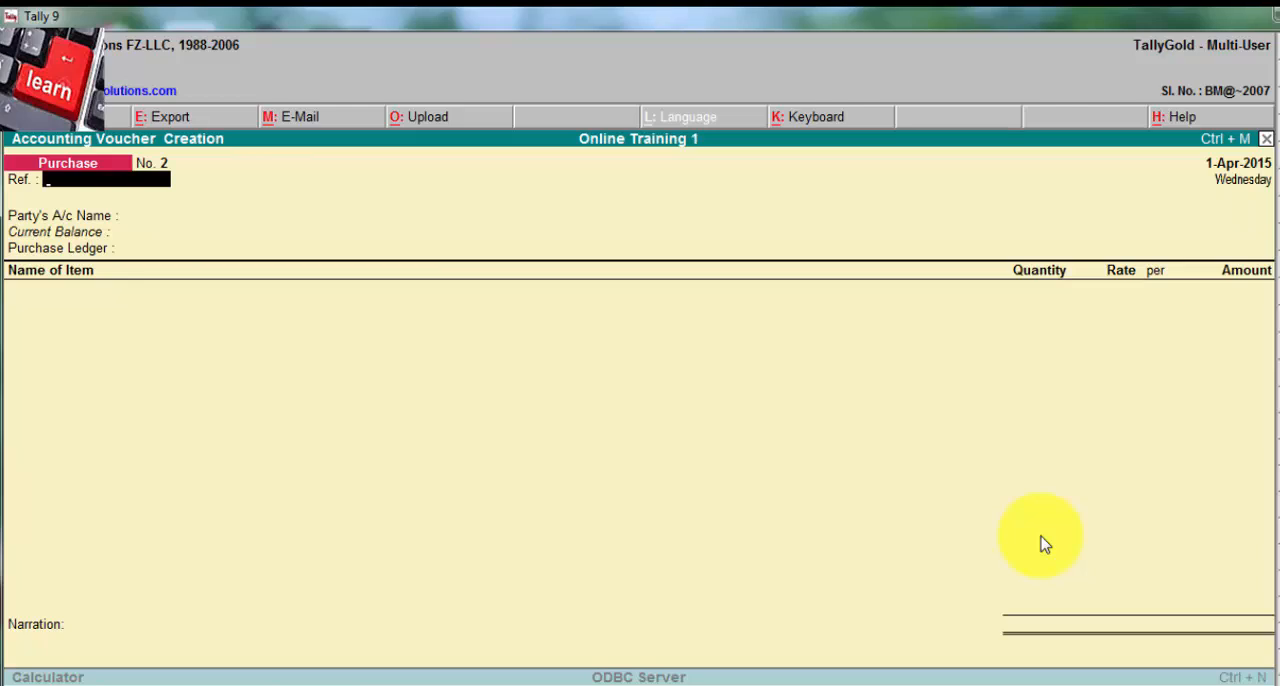
Step: Leave purchase voucher entry and bring up the Display reports from the Gateway of Tally
key(Escape)
key(Return)
key(Down)
key(Down)
key(Down)
key(Down)
key(Down)
key(Down)
key(Down)
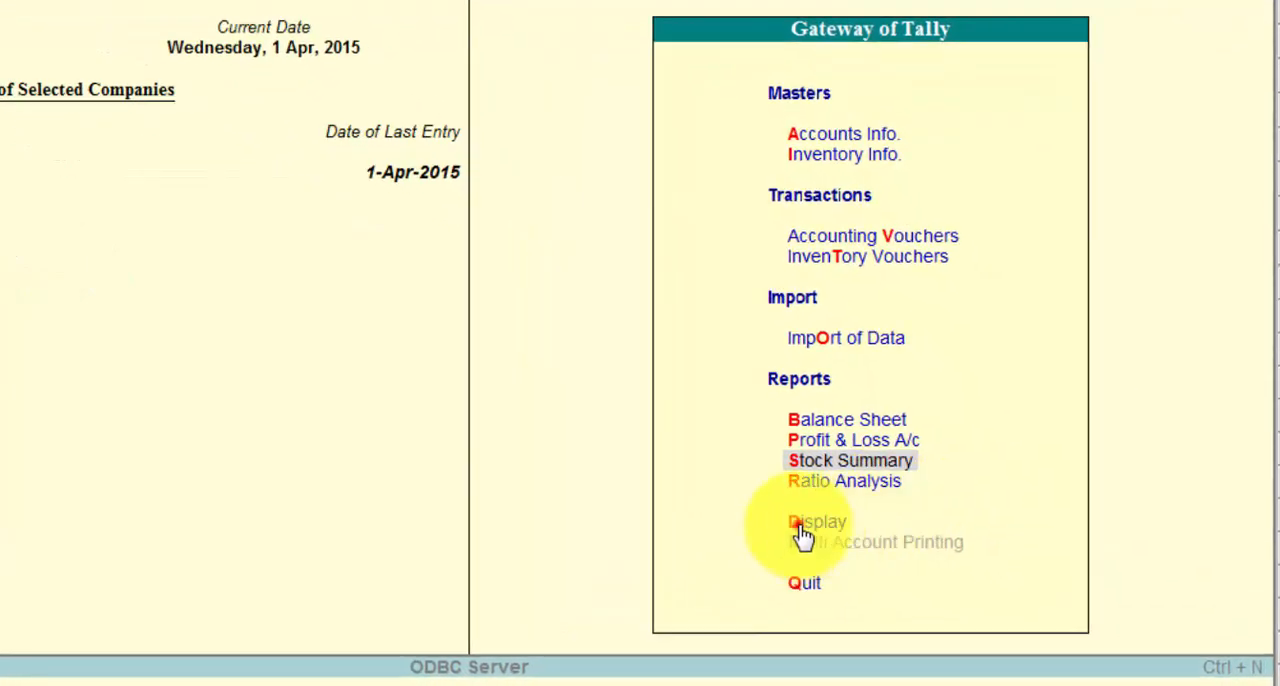
click(798, 525)
click(799, 524)
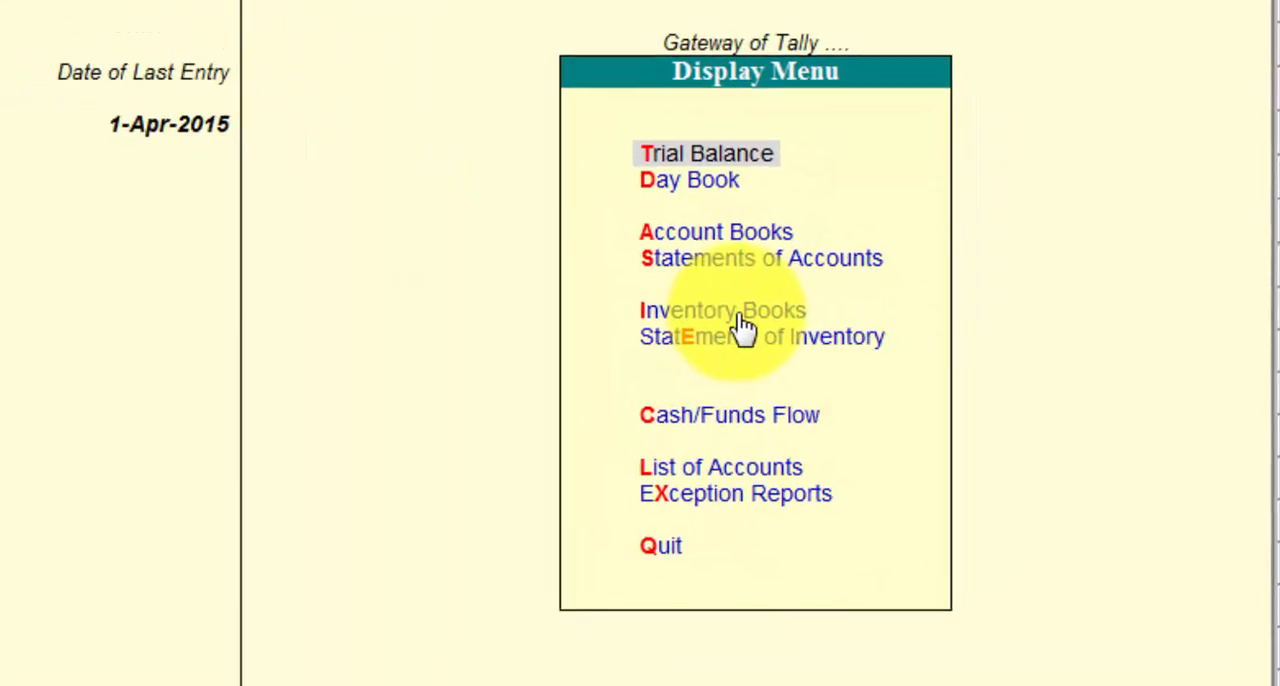
click(737, 320)
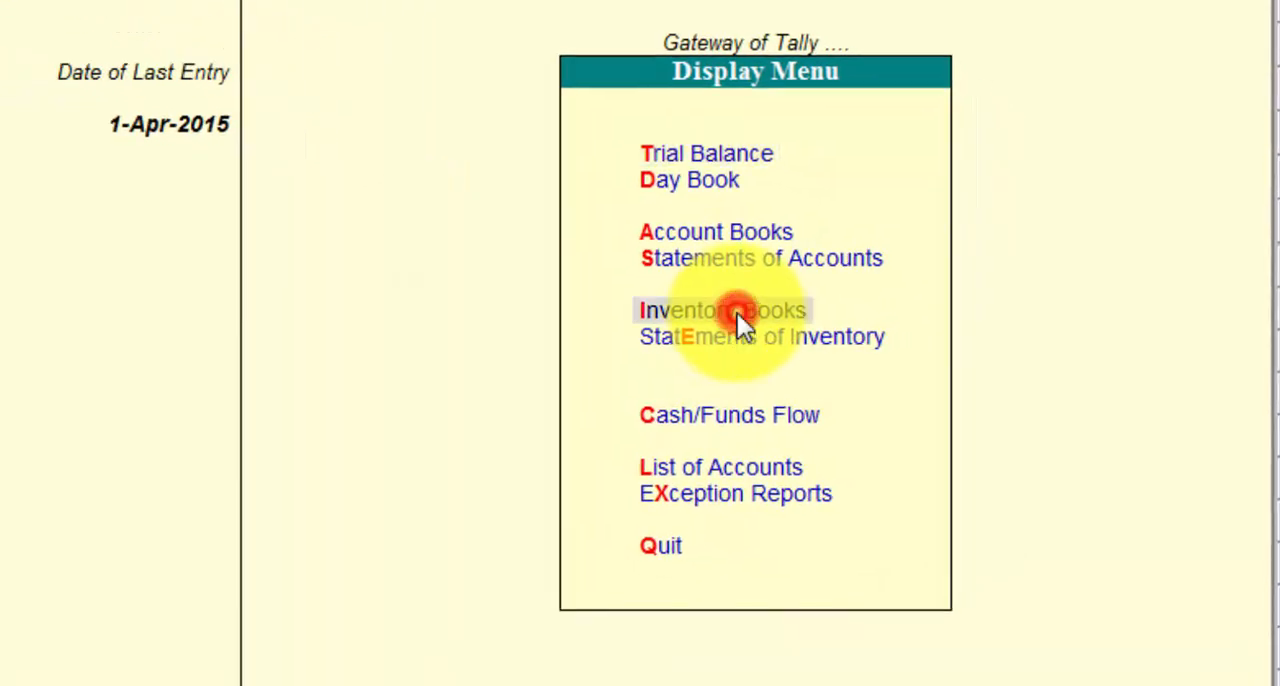
click(737, 320)
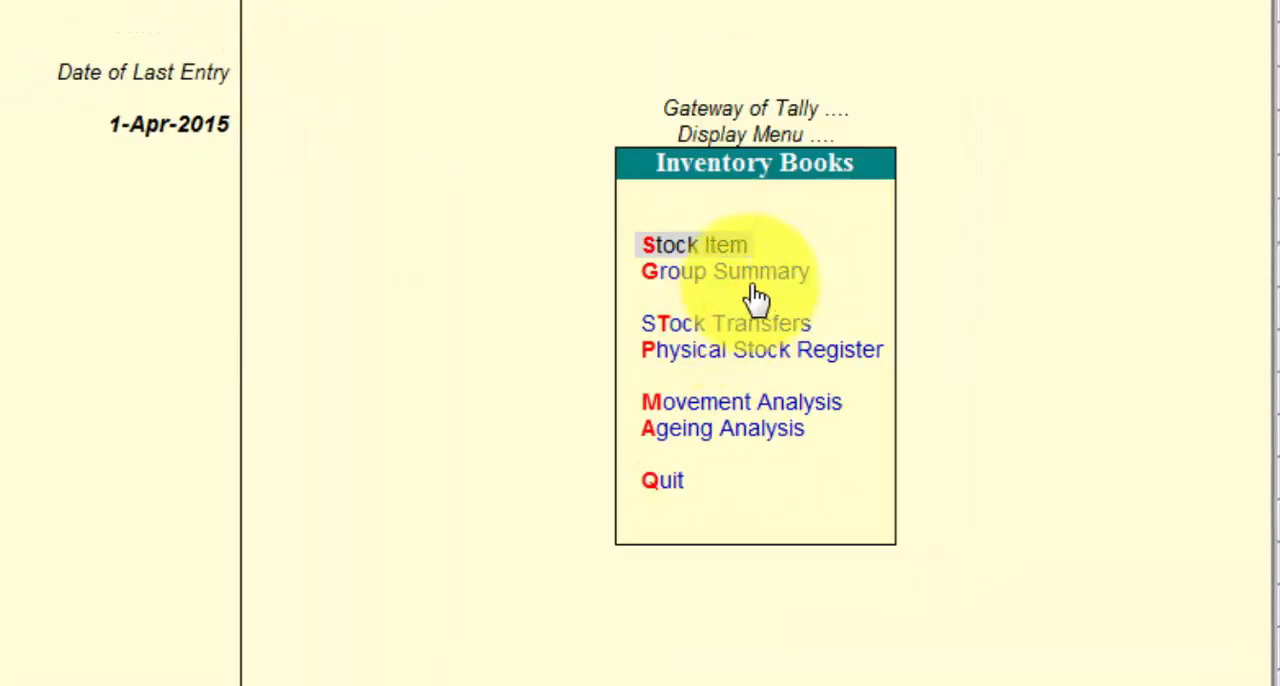
click(668, 486)
Step: Open the Godowns statement of inventory for the Hyderabad godown
click(703, 341)
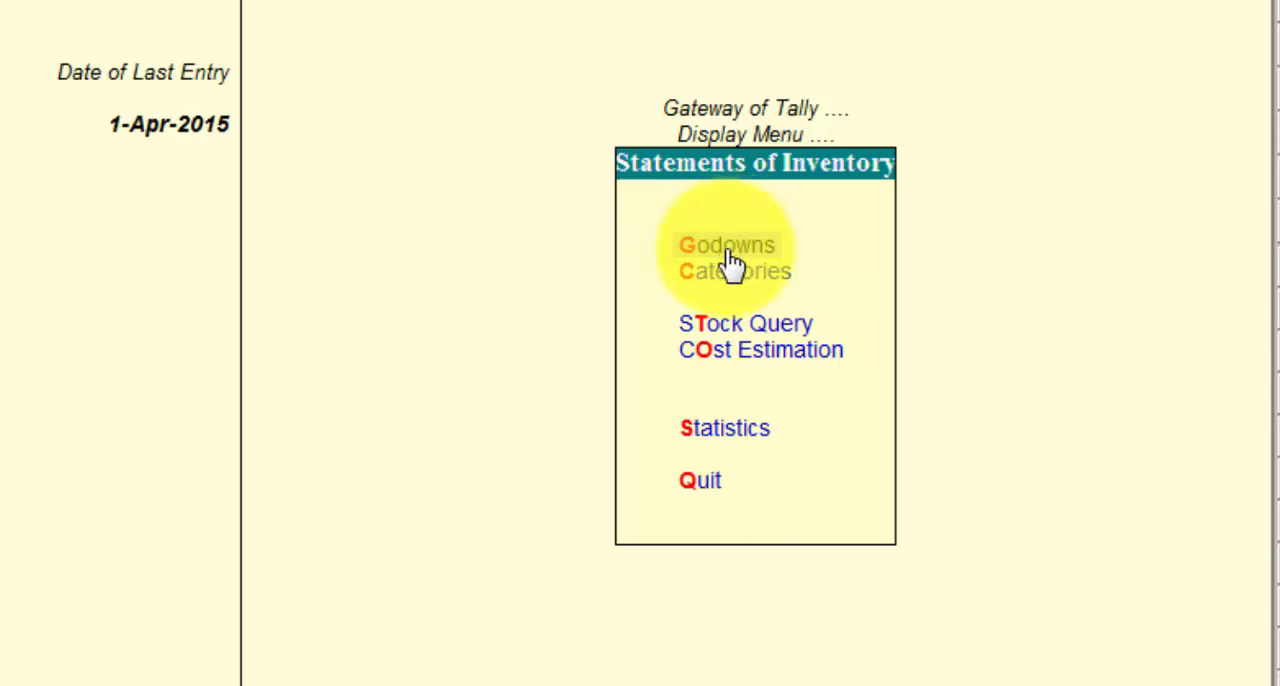
click(727, 250)
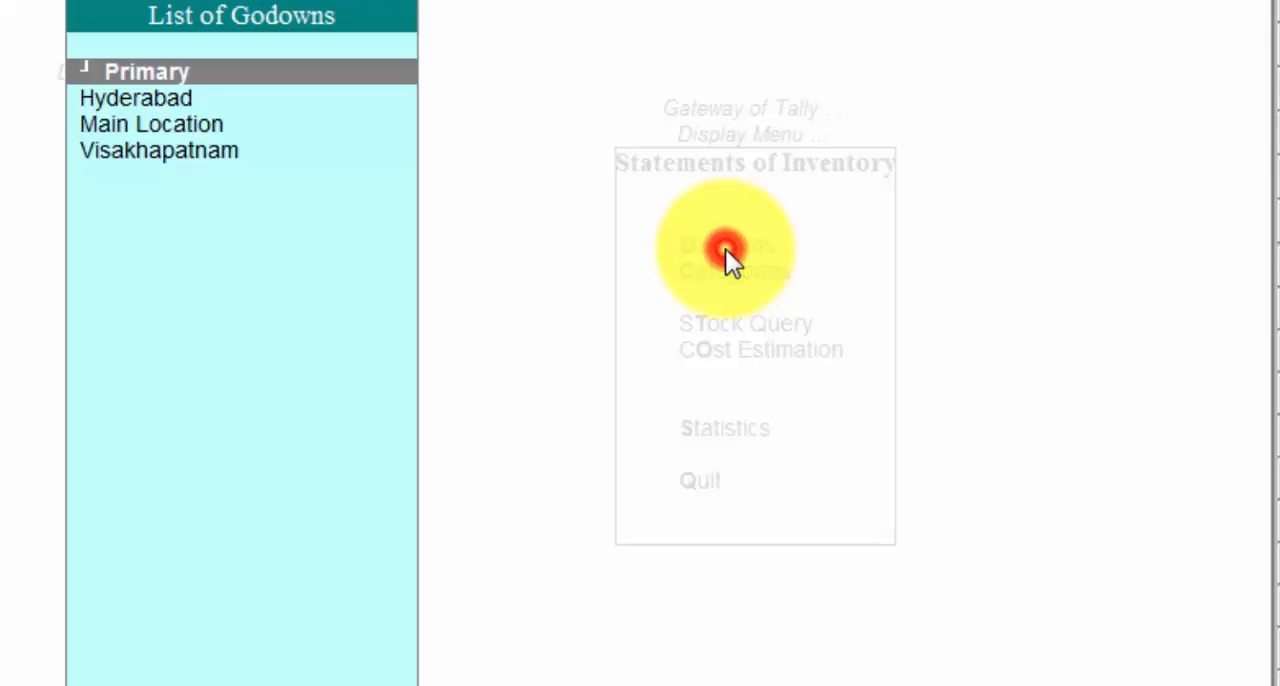
click(131, 102)
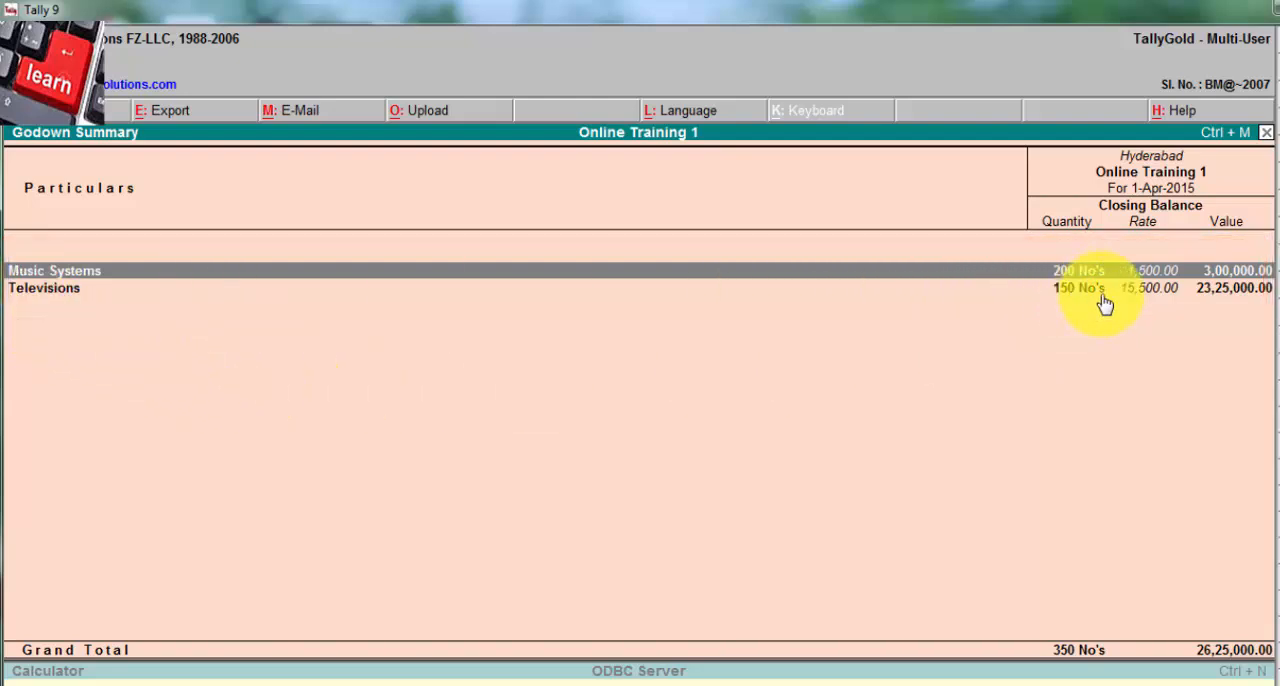
Step: Examine the item-wise closing stock of the Music Systems and Televisions groups in the Hyderabad godown
double_click(84, 274)
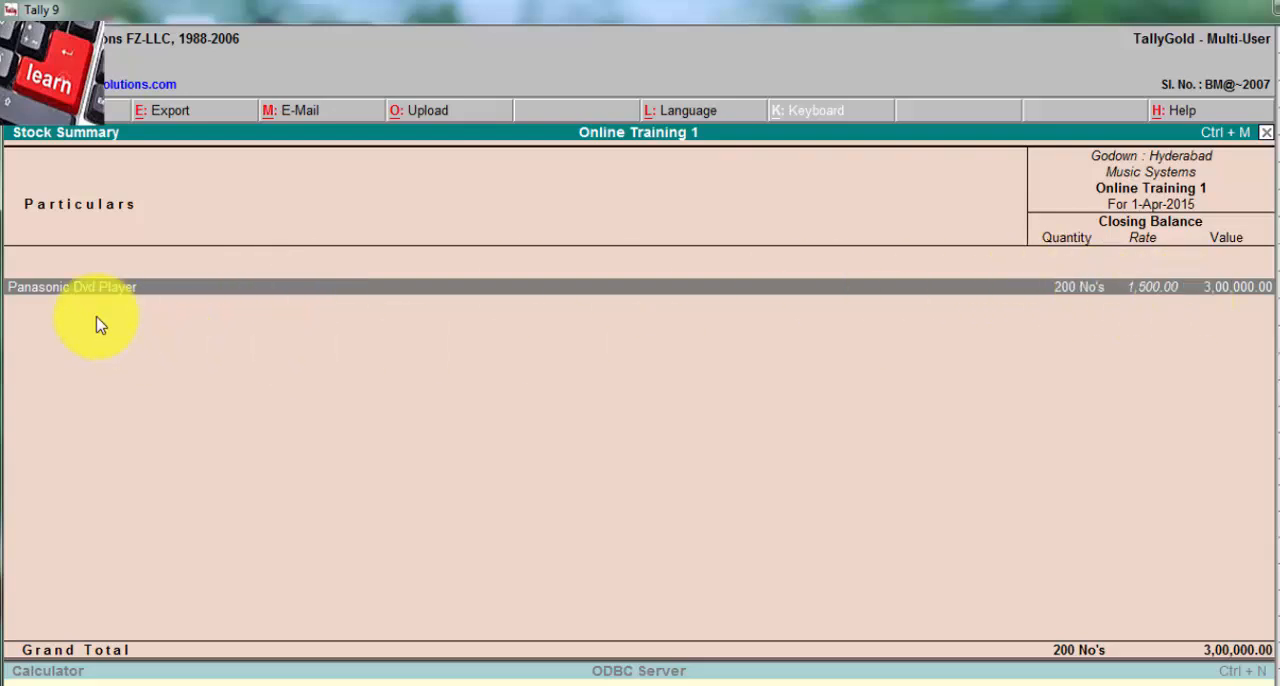
key(Escape)
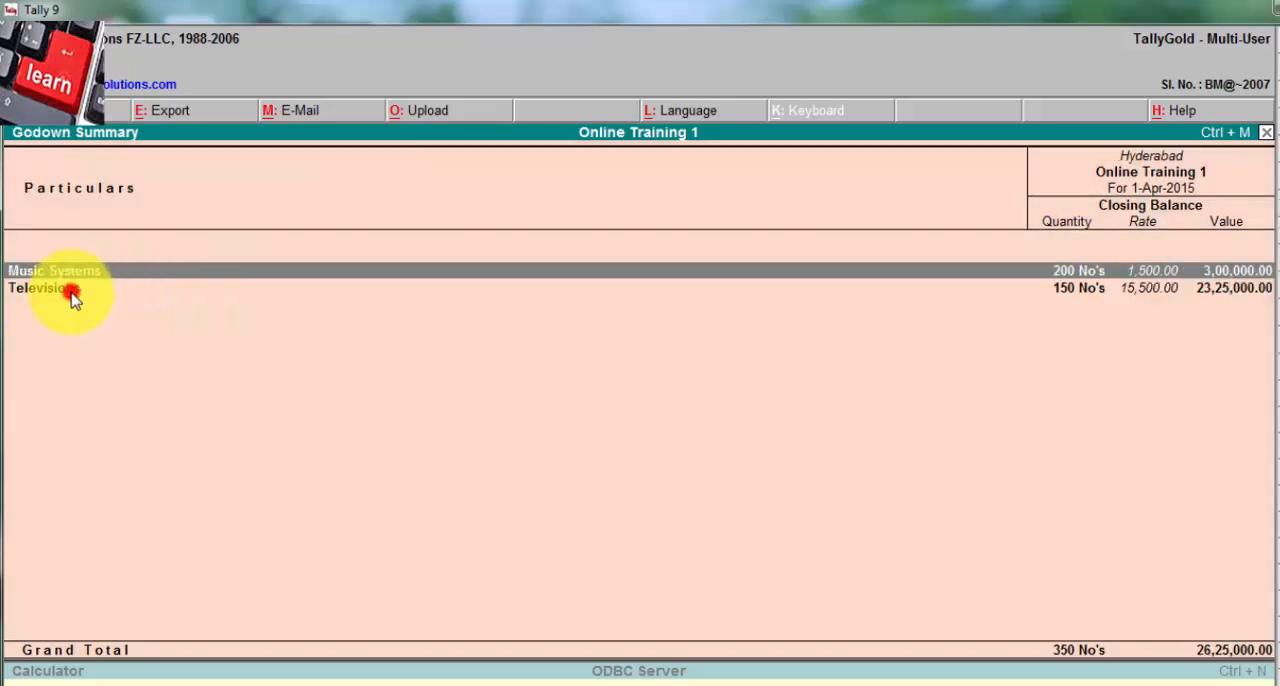
double_click(71, 291)
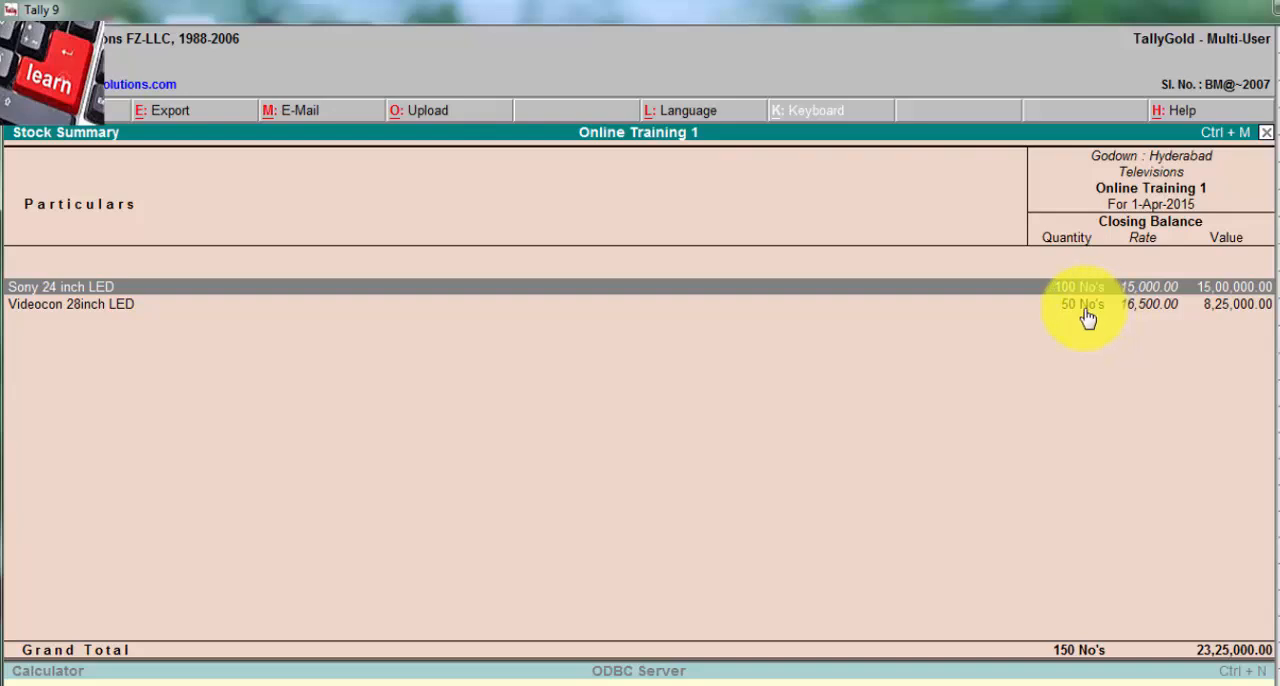
key(Escape)
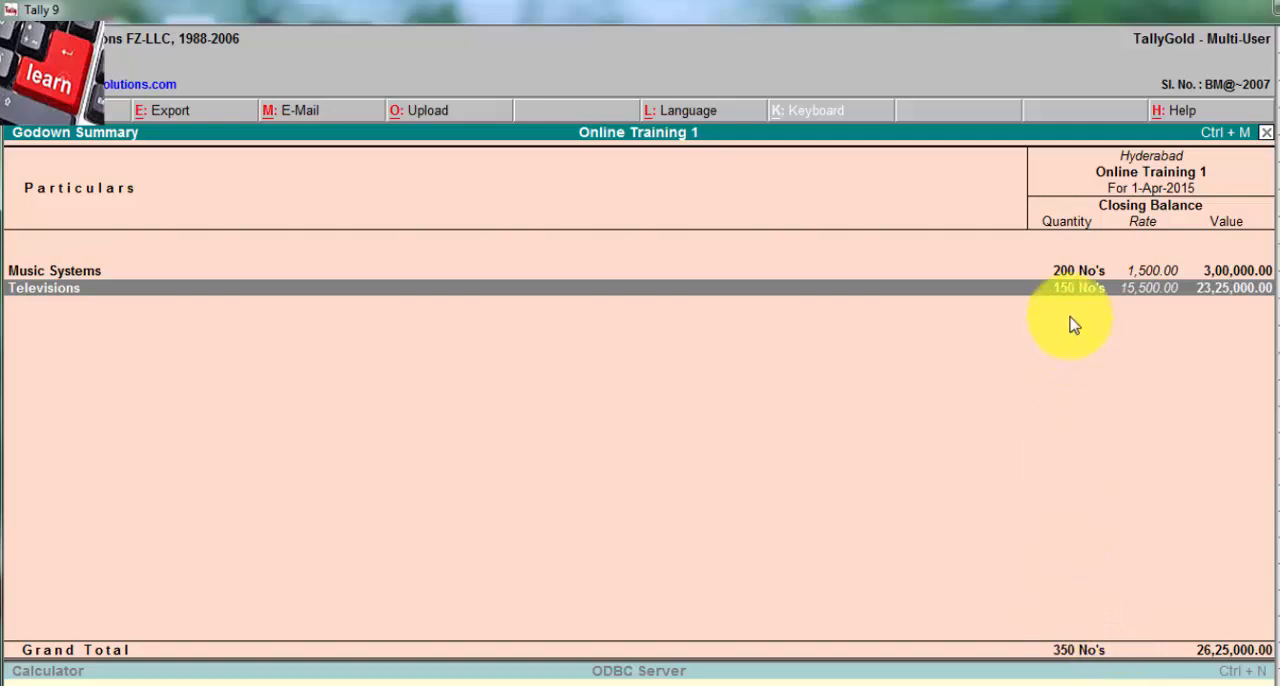
Step: Close the Hyderabad summary and open the godown summary for Visakhapatnam
click(1097, 152)
key(Escape)
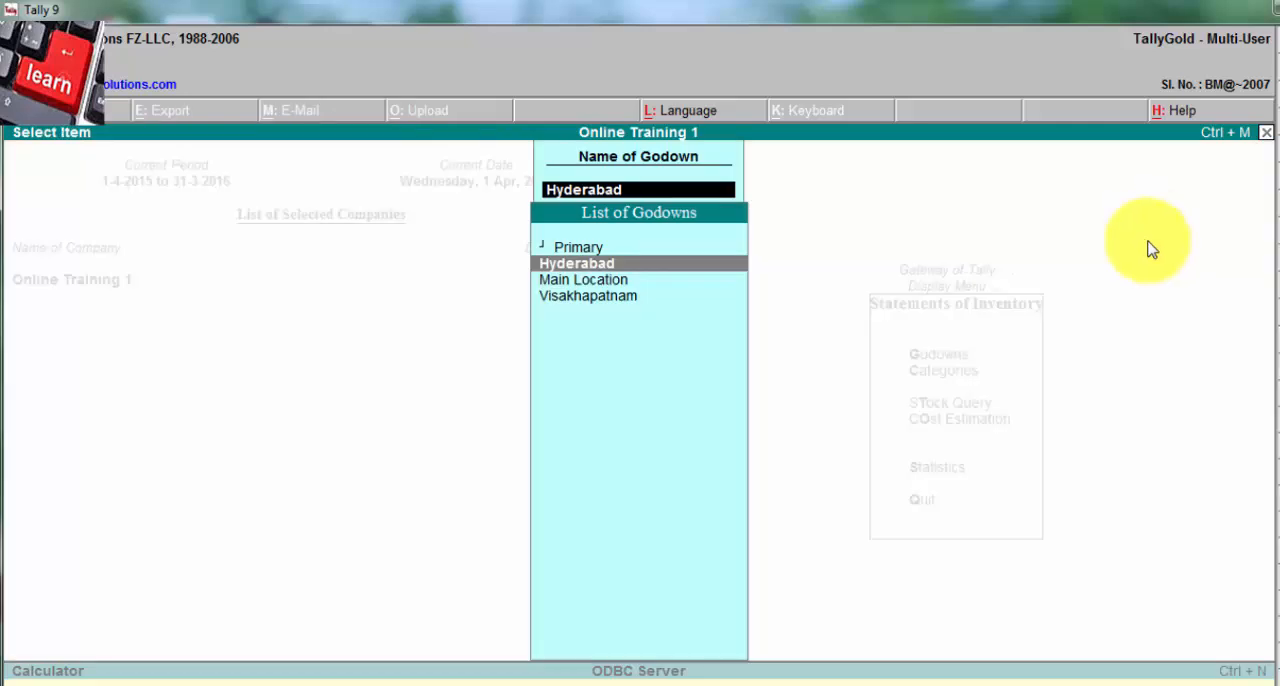
click(545, 296)
click(571, 298)
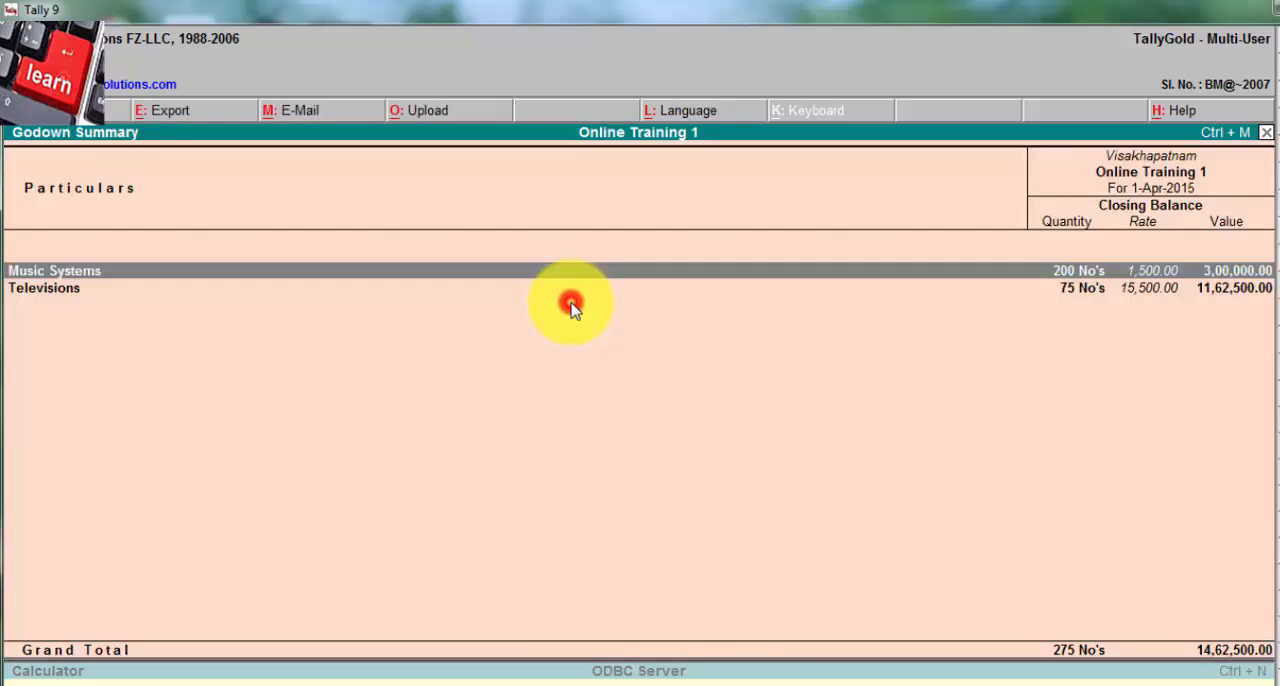